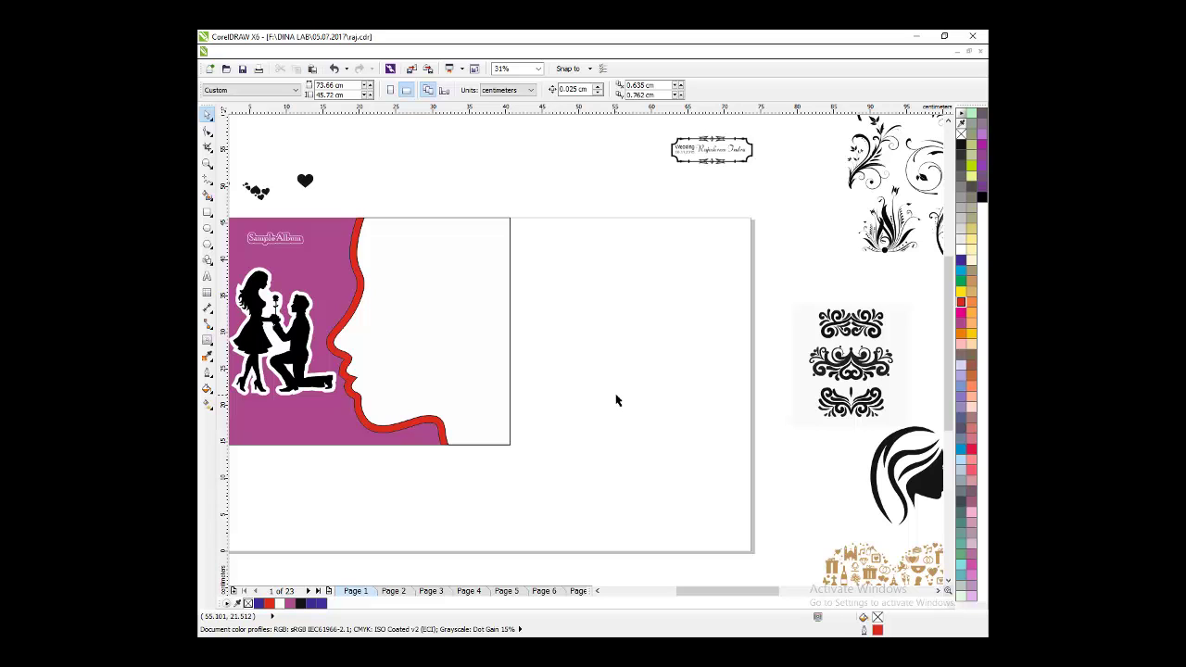
Draw an ellipse about 11.6 by 14.4 cm on the blank area beside the album cover and shift it slightly up and right.
scroll(620, 363, up, 2)
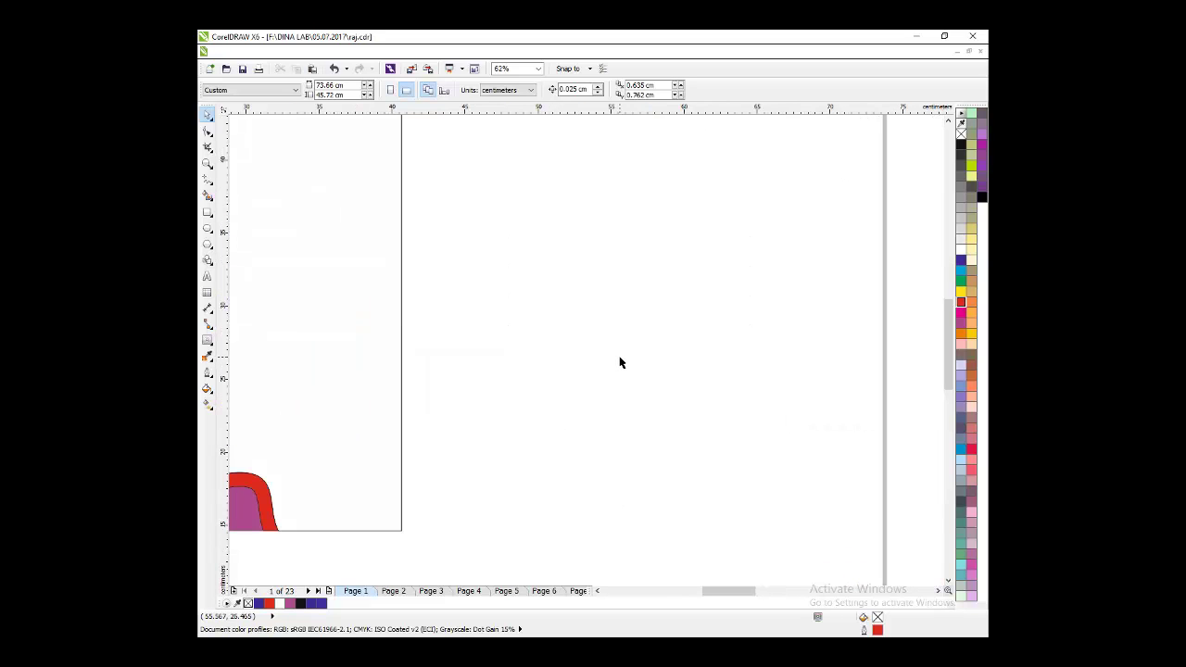
click(208, 230)
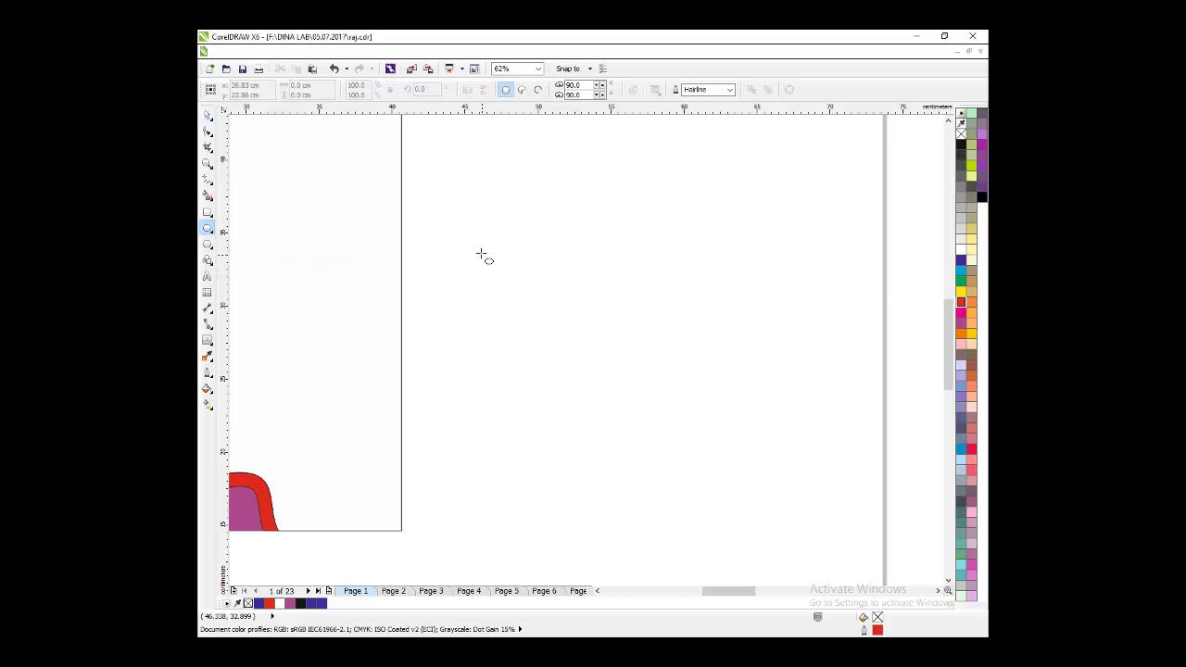
drag(480, 253, 647, 459)
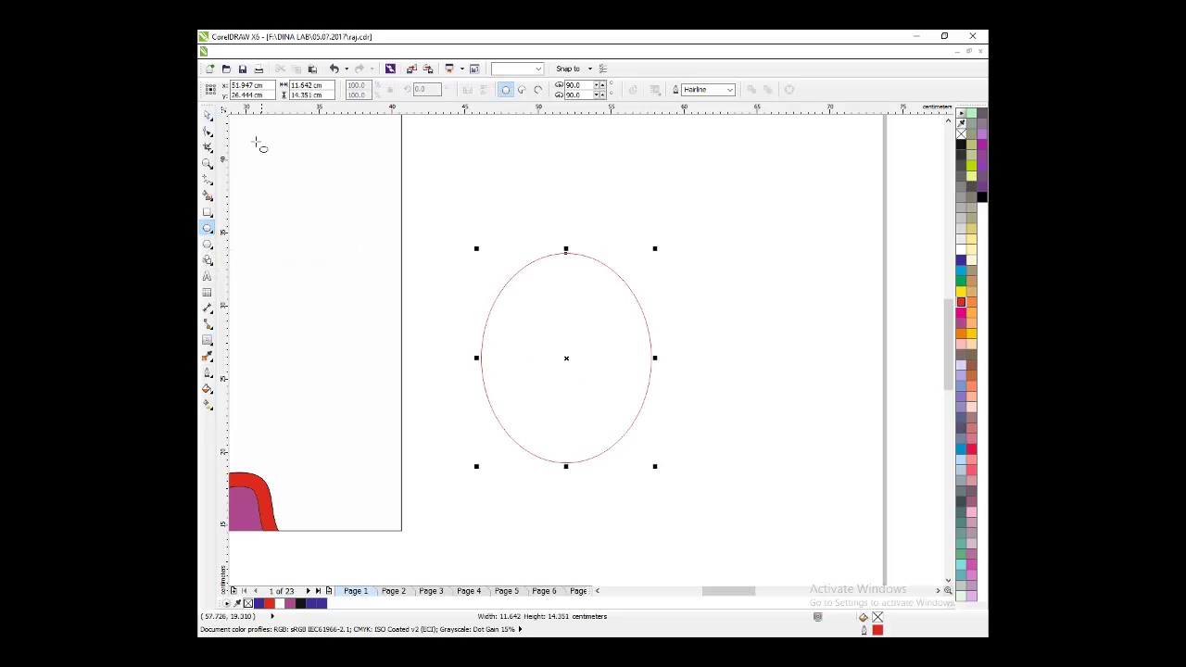
click(208, 113)
click(453, 176)
drag(543, 325, 571, 299)
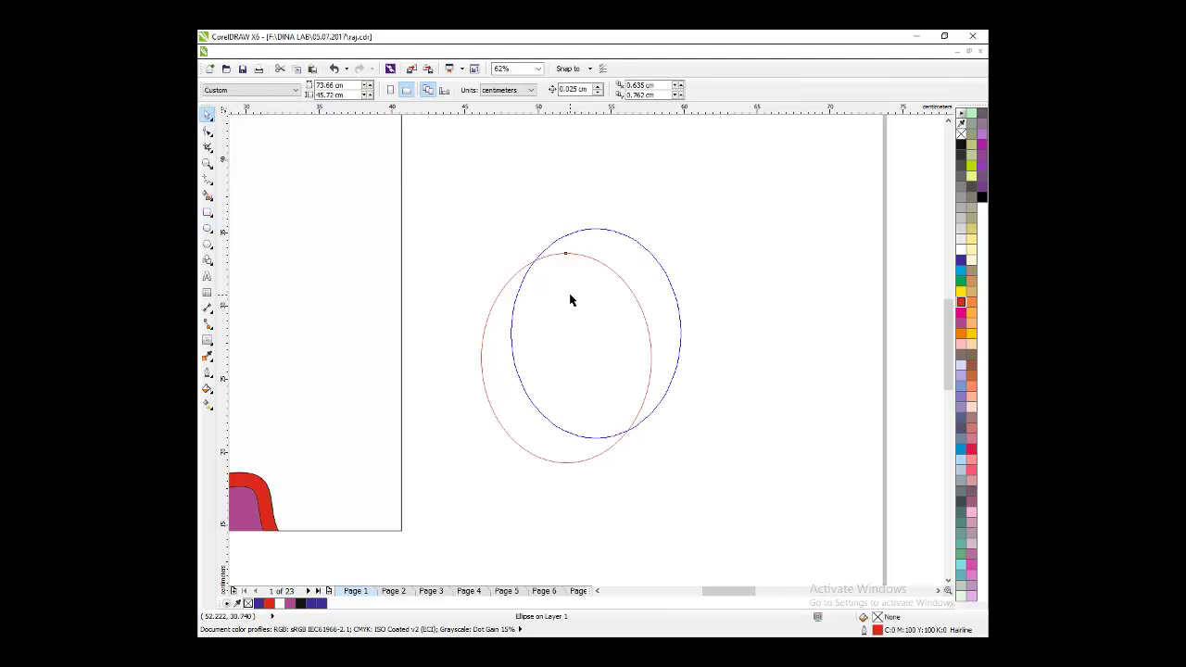
click(494, 139)
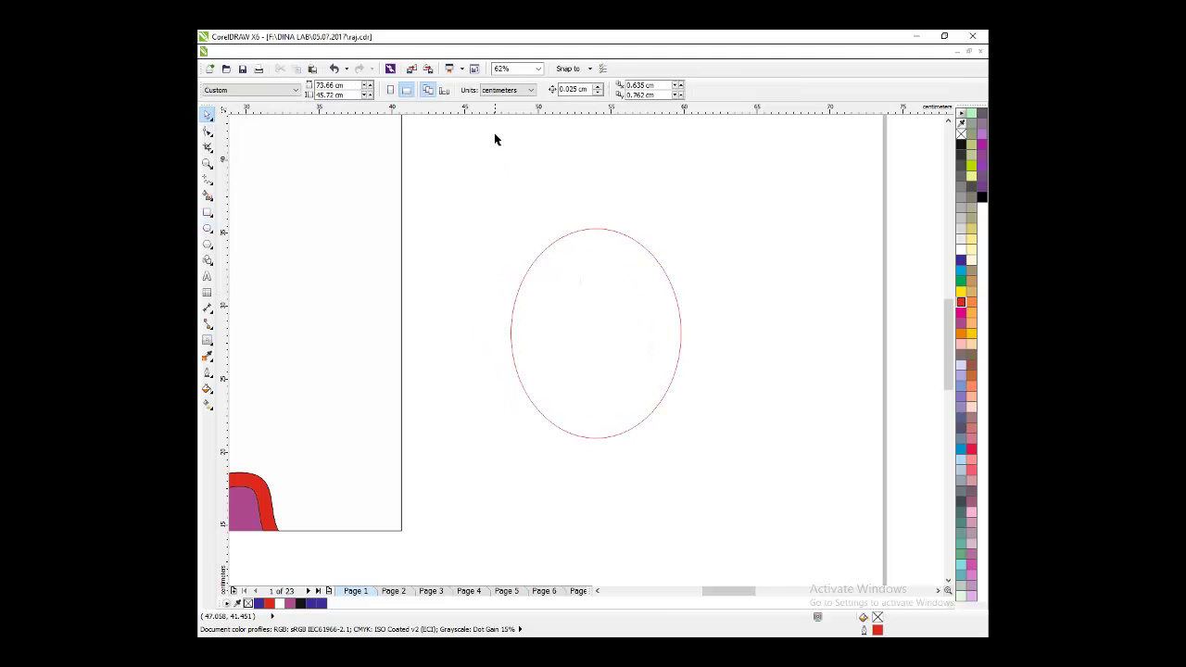
Set the ellipse's width and height to 12 cm to make it a circle.
click(583, 291)
drag(326, 85, 272, 86)
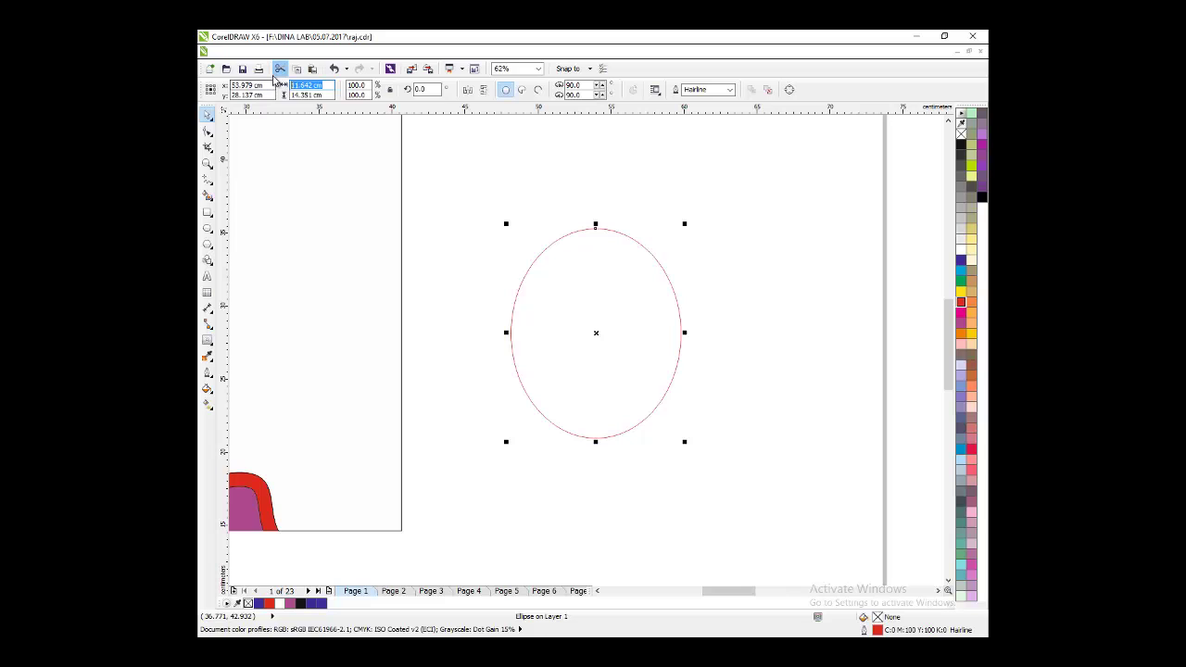
text(12)
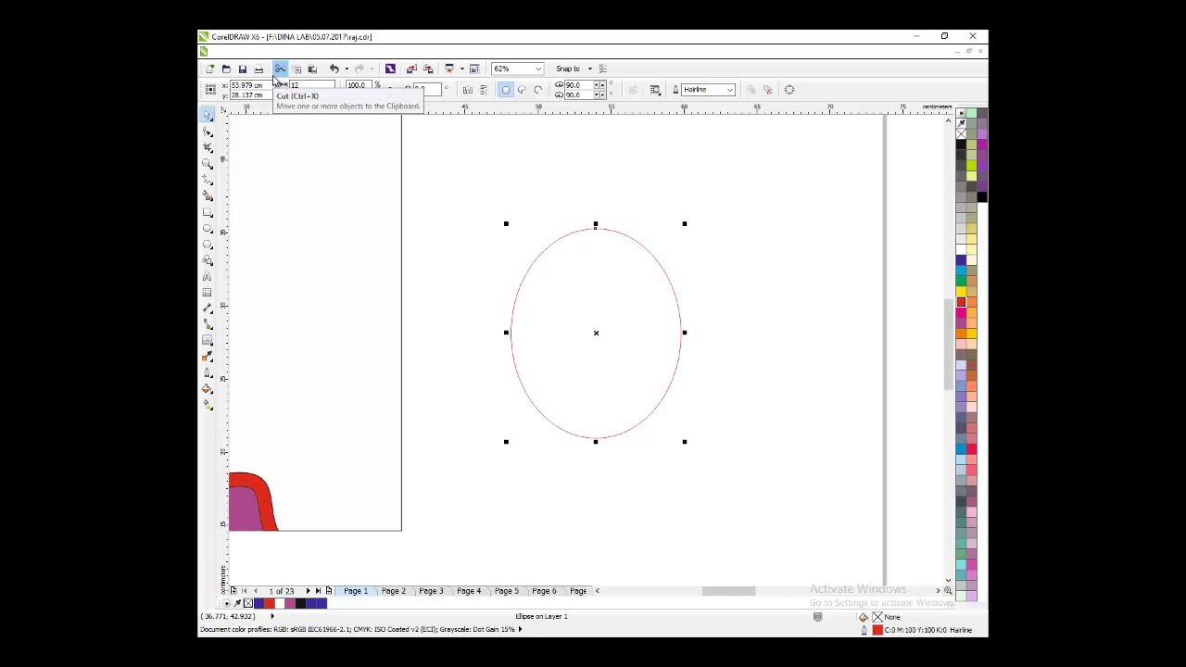
key(Return)
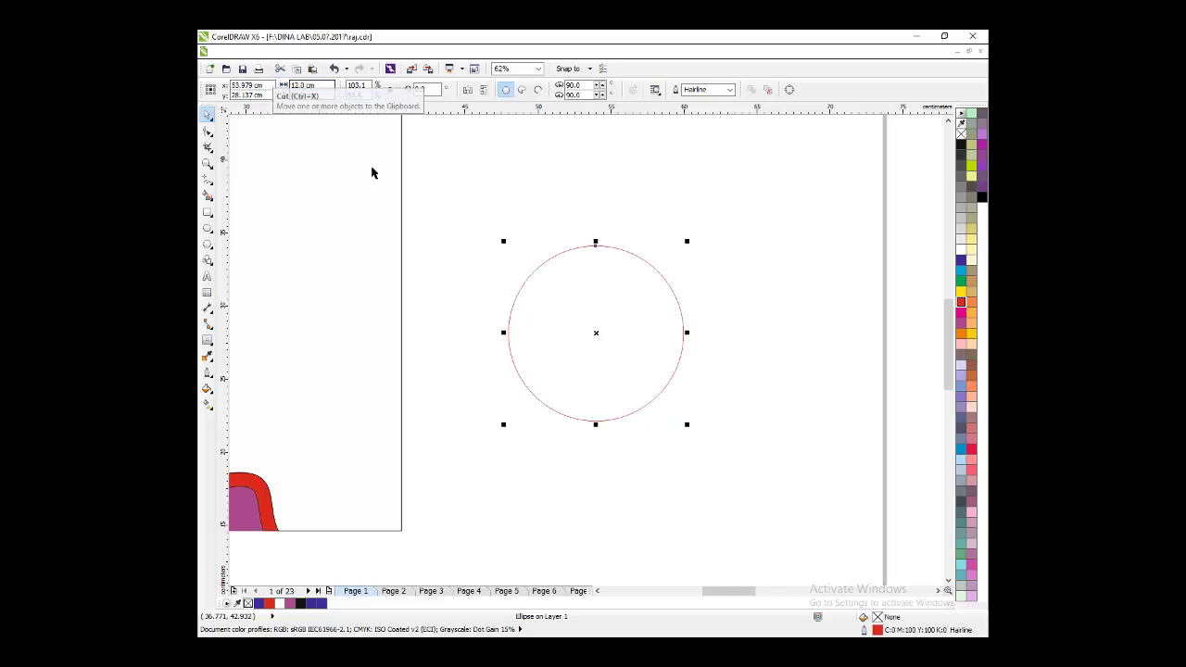
Duplicate the 12 cm circle beside the original and set the copy's width and height to 2 cm.
drag(593, 313, 766, 241)
click(312, 84)
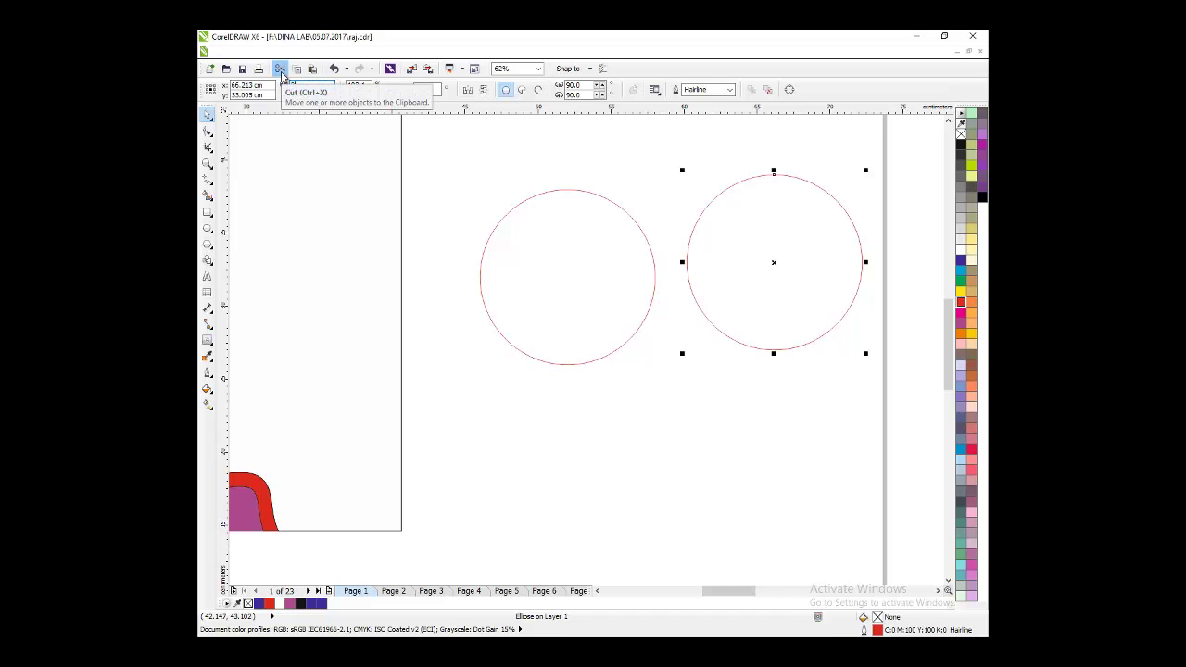
key(Tab)
text(2)
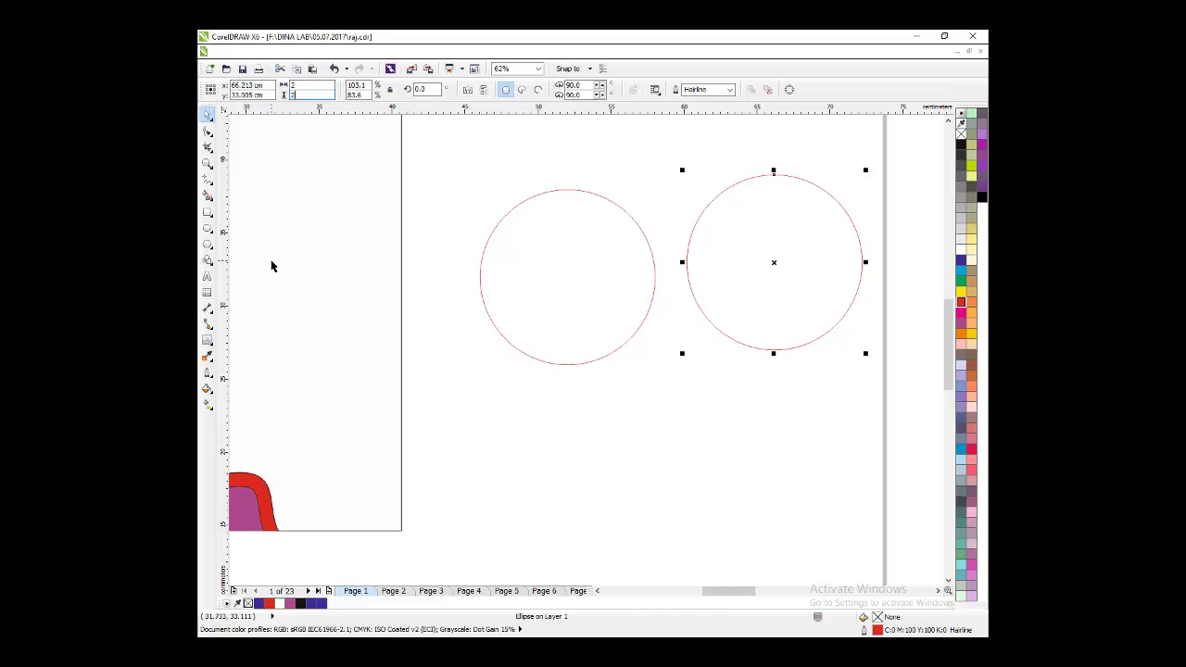
key(Return)
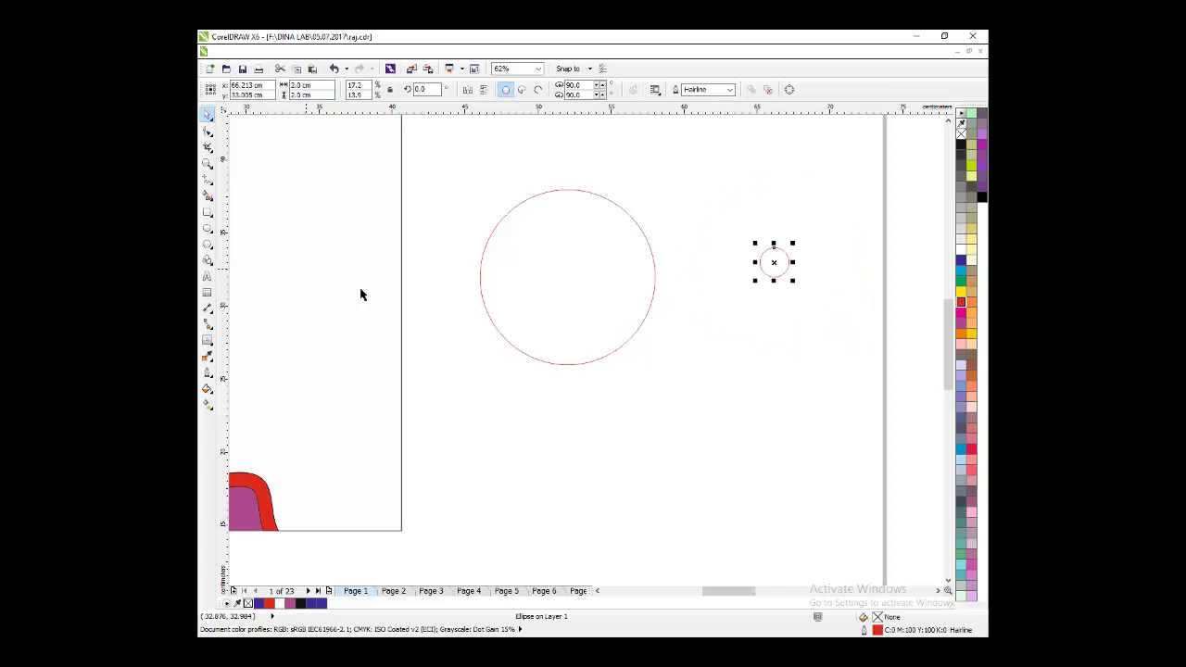
Center the small circle inside the large circle, both horizontally and vertically.
click(775, 263)
shift+click(587, 291)
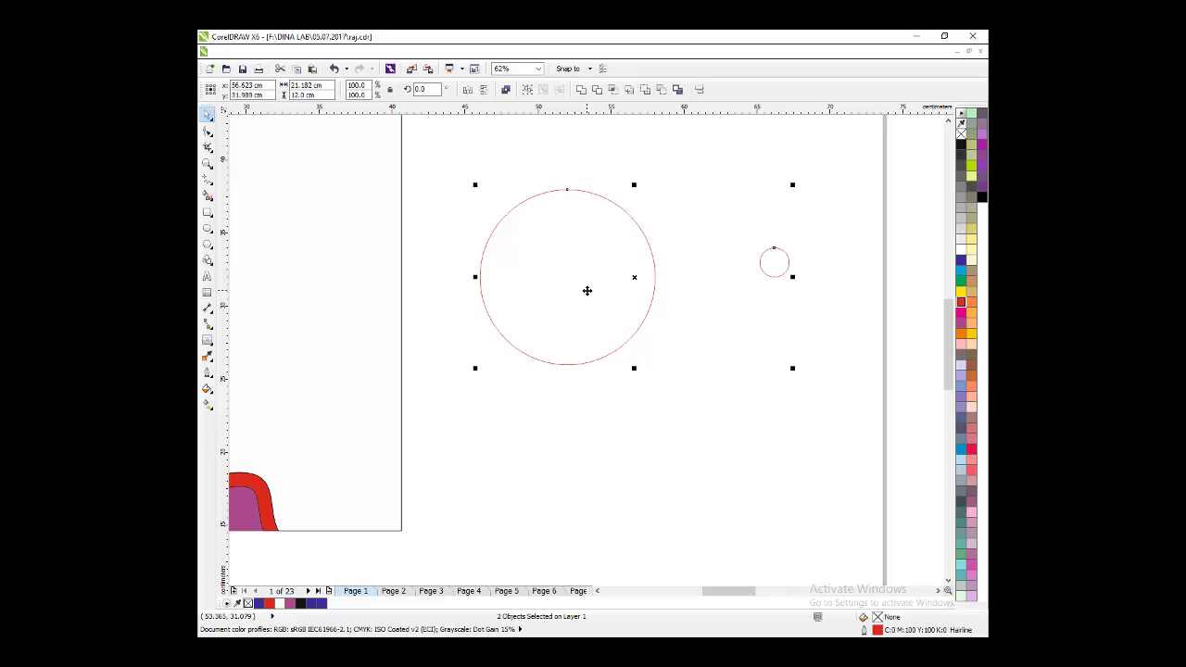
key(e)
key(c)
click(699, 243)
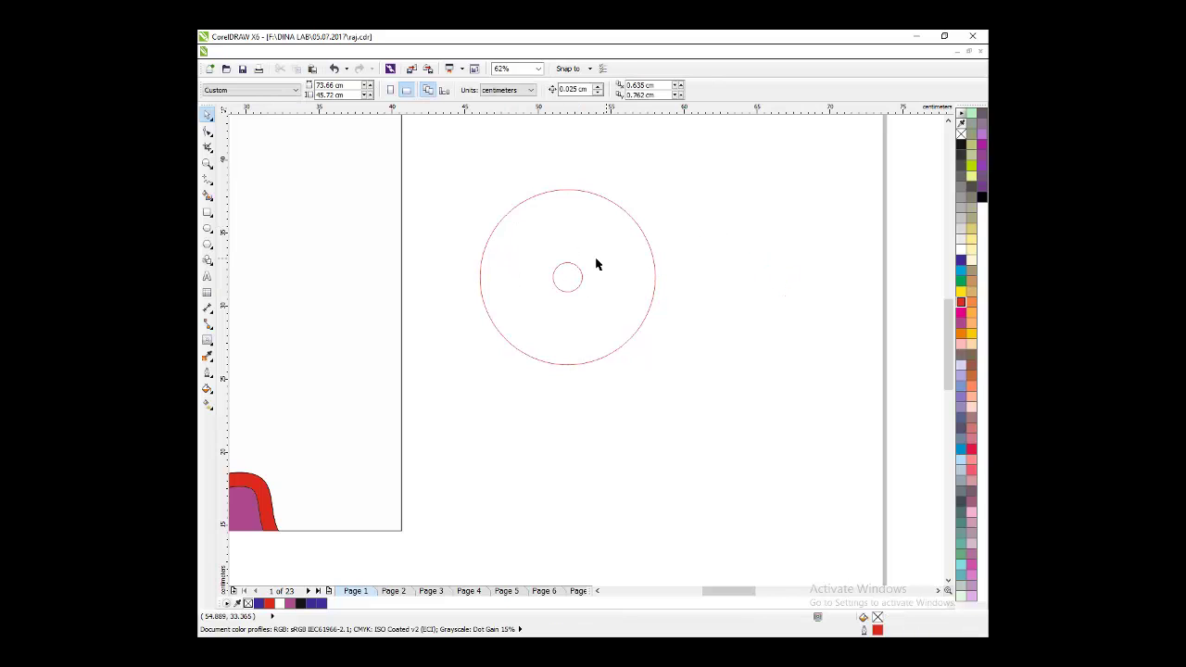
scroll(546, 259, up, 2)
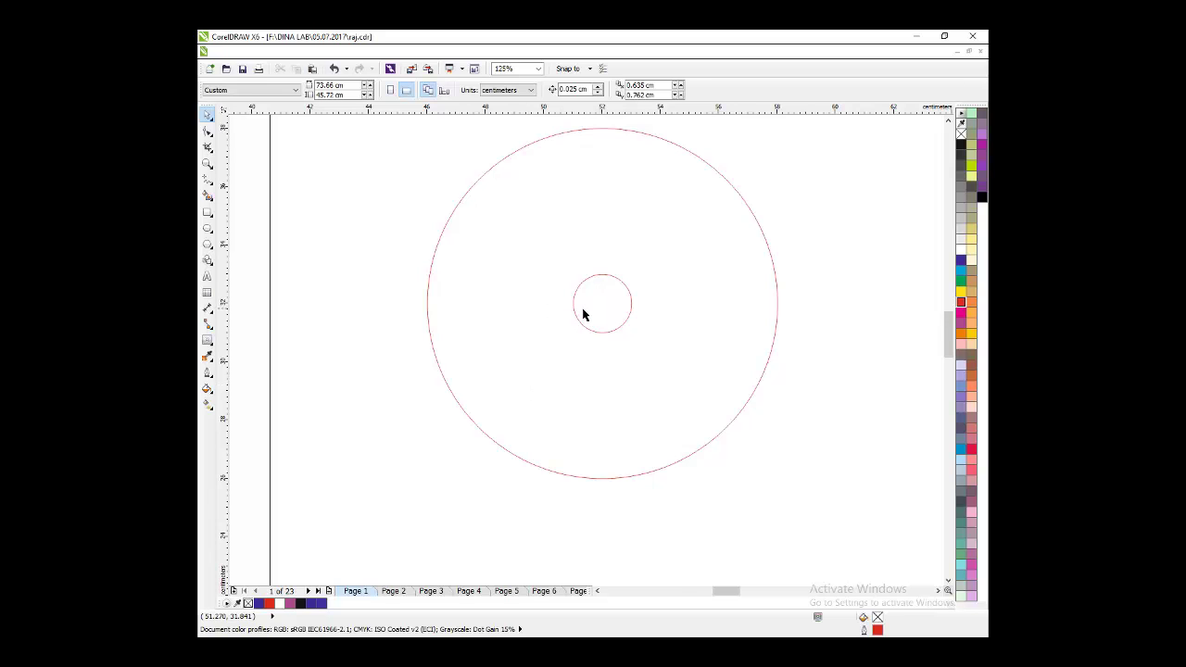
scroll(586, 315, down, 2)
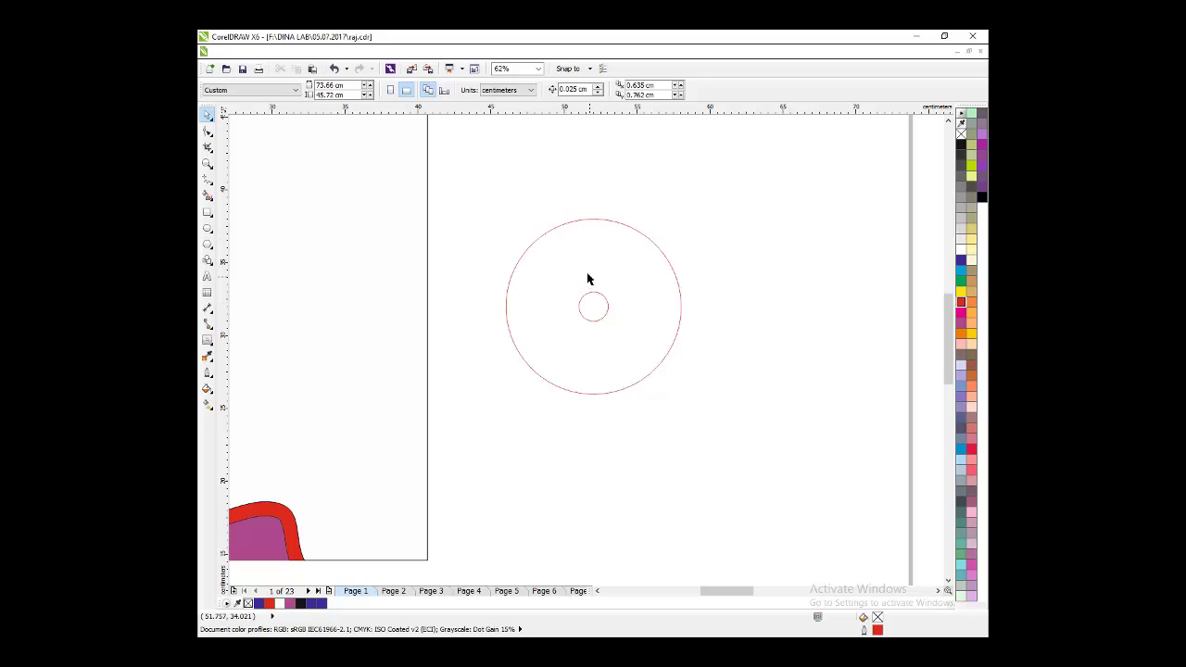
Import the painted portrait and the photo of the man in a white shirt from the Models folder and place both below the circles.
click(620, 259)
click(774, 186)
right_click(743, 213)
click(778, 260)
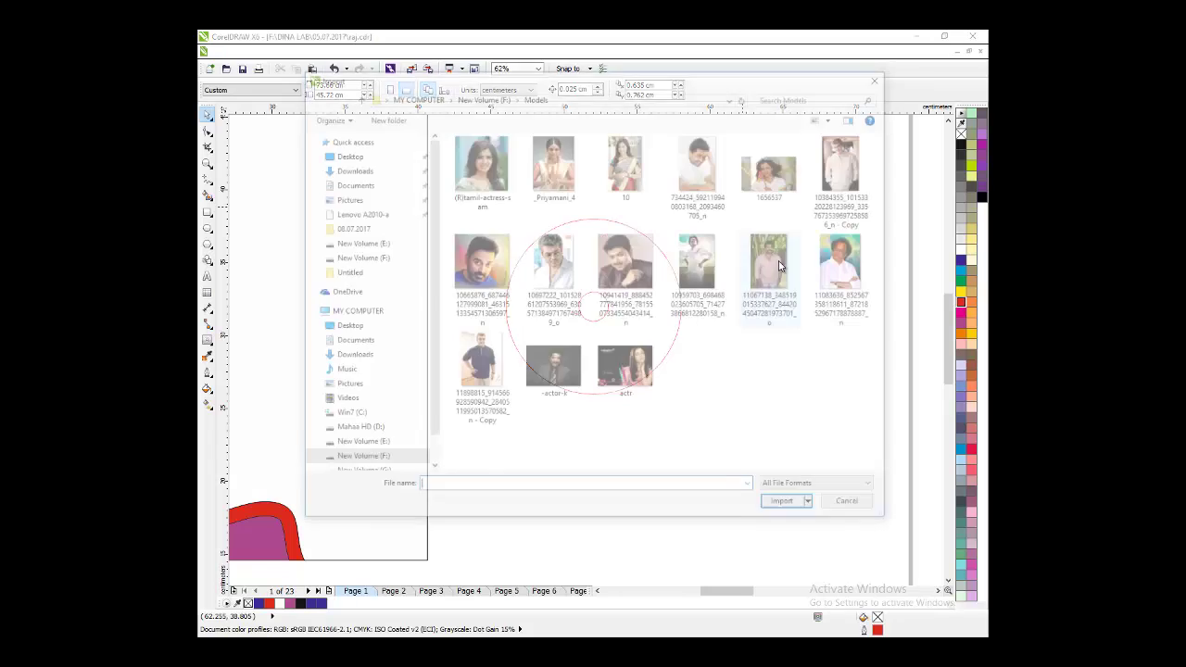
click(702, 278)
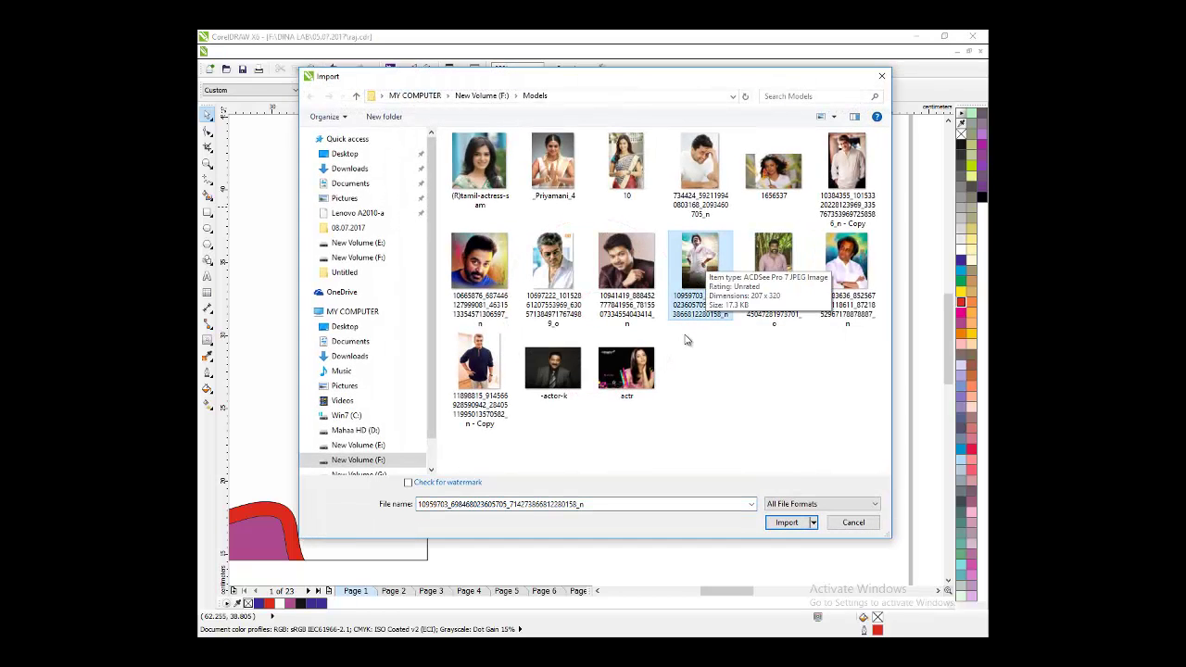
click(482, 268)
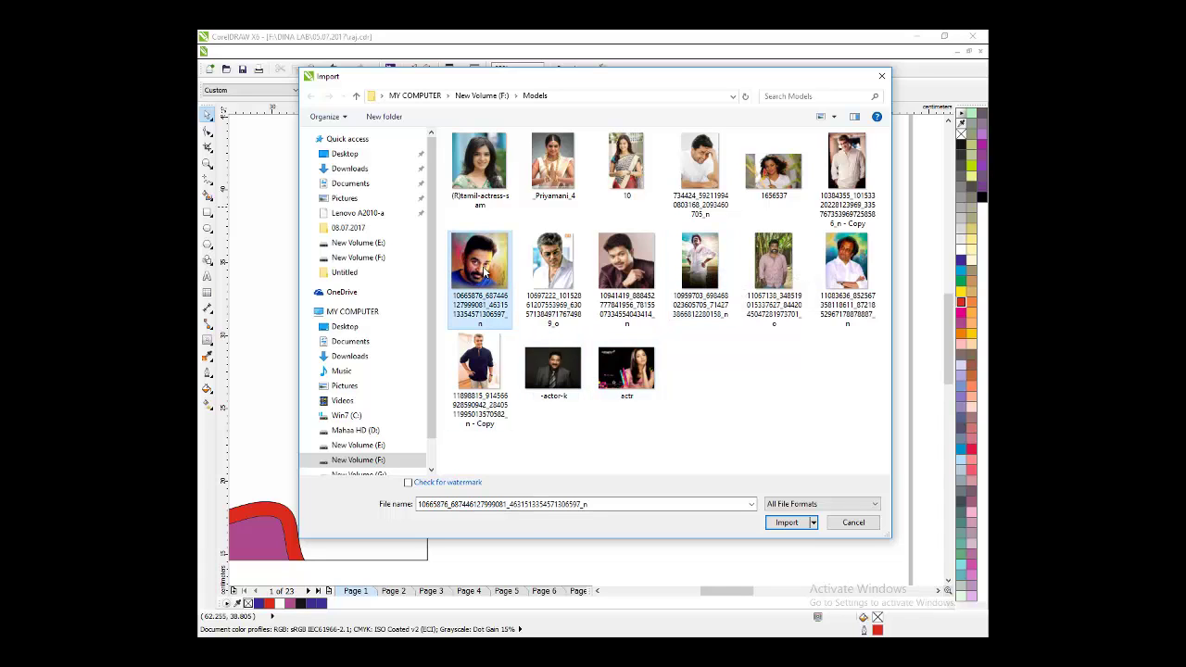
ctrl+click(847, 167)
click(787, 521)
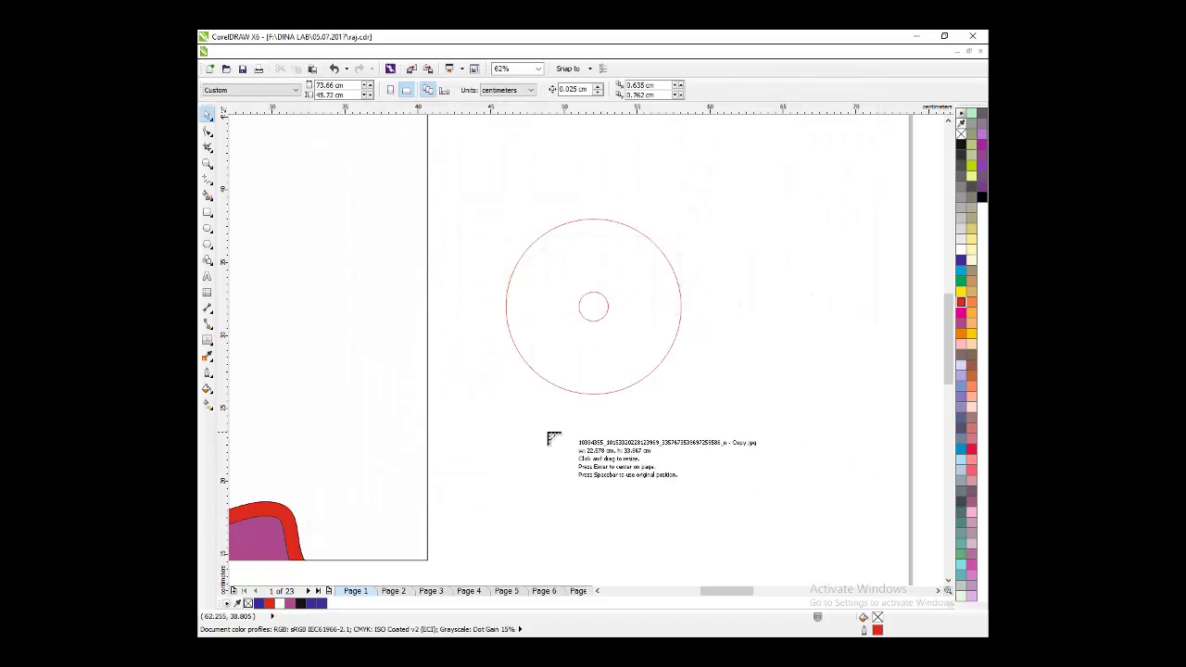
click(539, 434)
click(501, 385)
Move the two imported photos apart so that one lies on each side of the disc circles.
scroll(527, 409, down, 2)
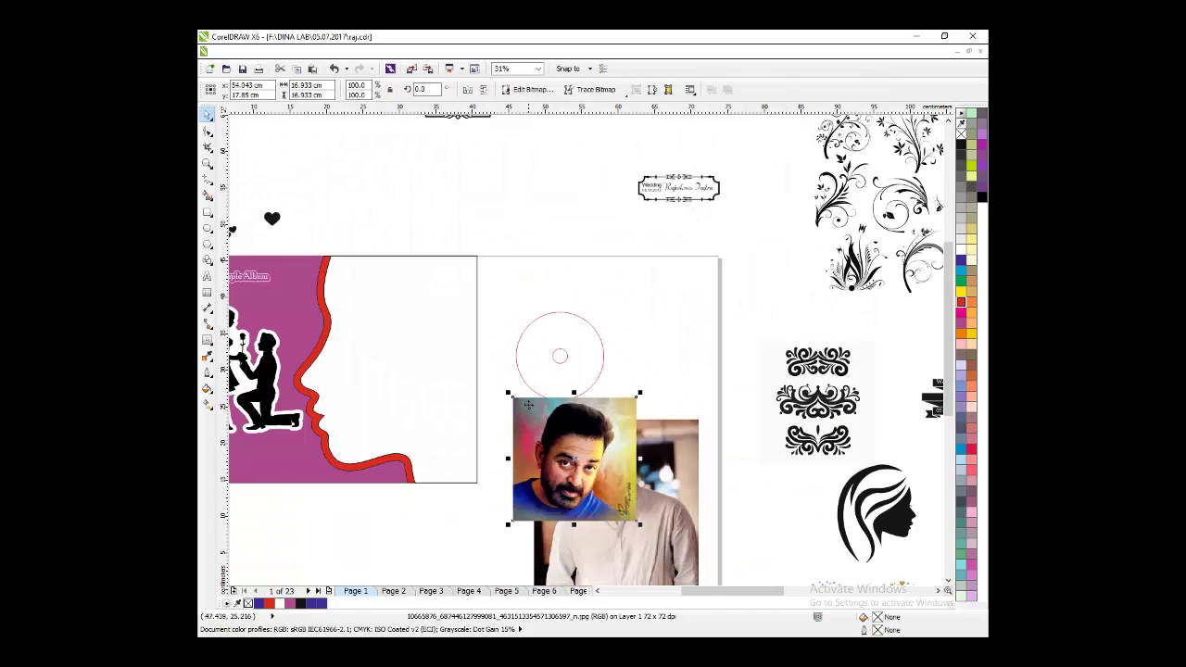
drag(553, 437, 430, 396)
drag(593, 475, 649, 369)
scroll(617, 350, up, 2)
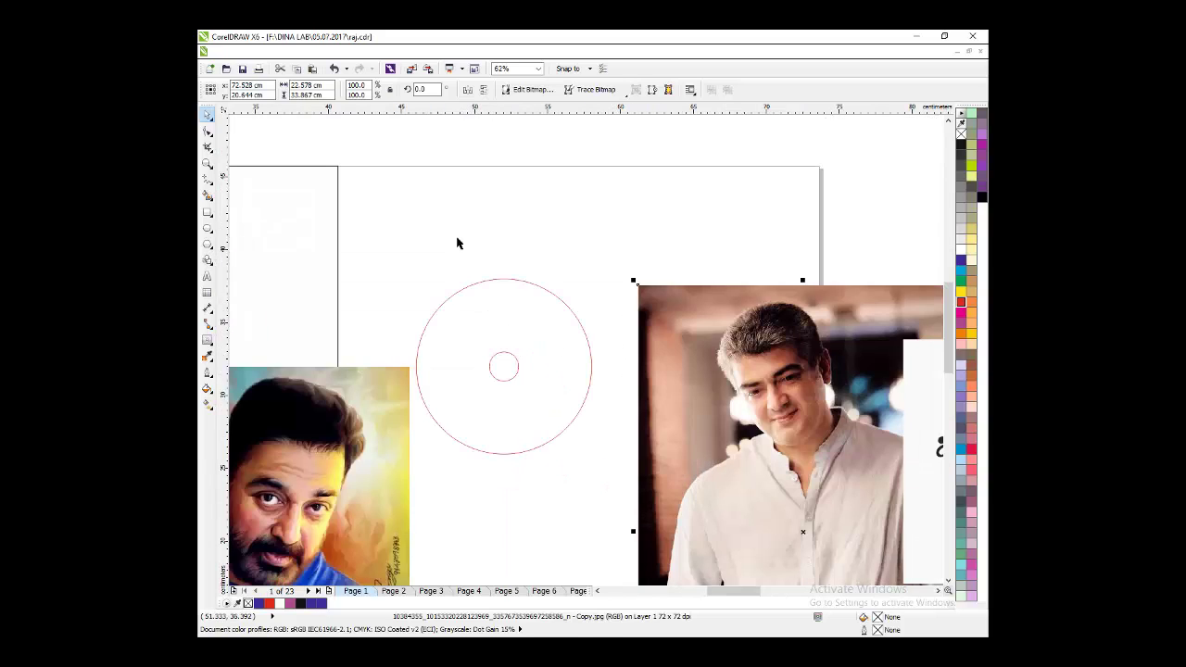
click(440, 171)
drag(351, 425, 325, 339)
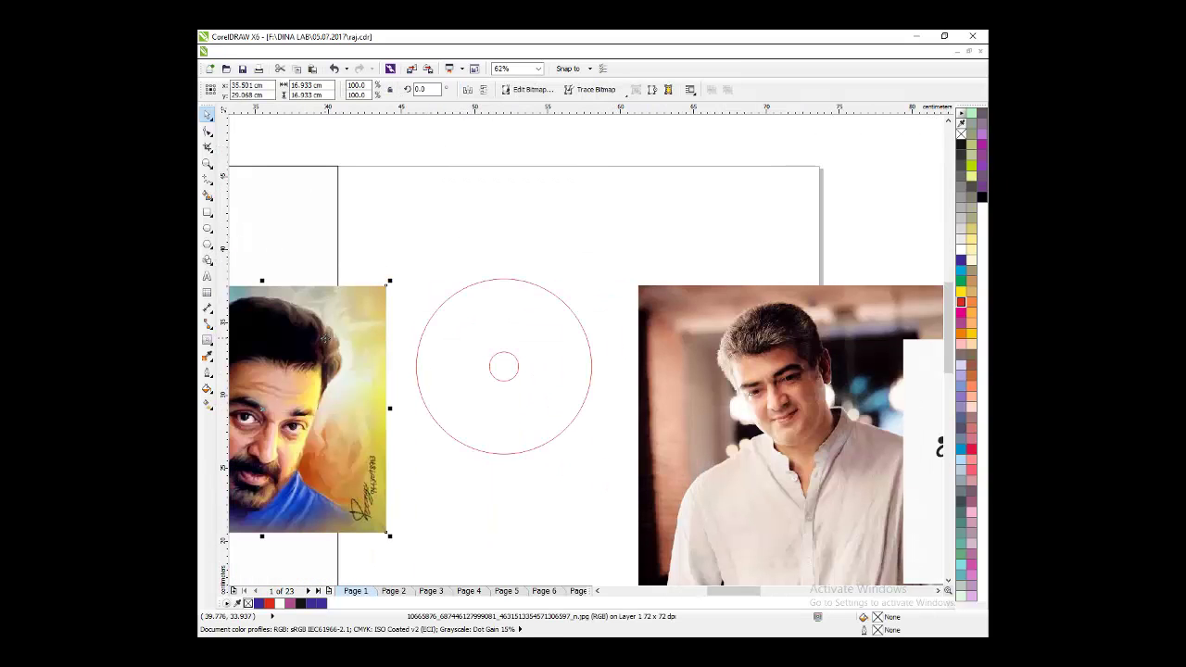
PowerClip both photos inside the large circle.
shift+click(715, 347)
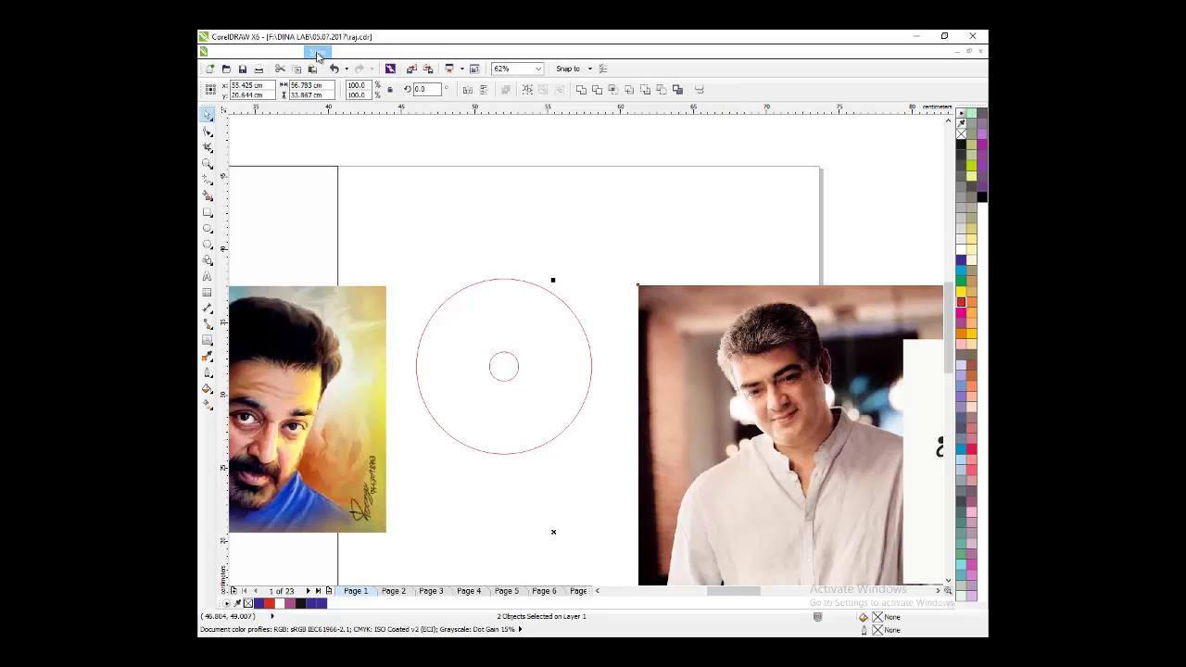
click(413, 56)
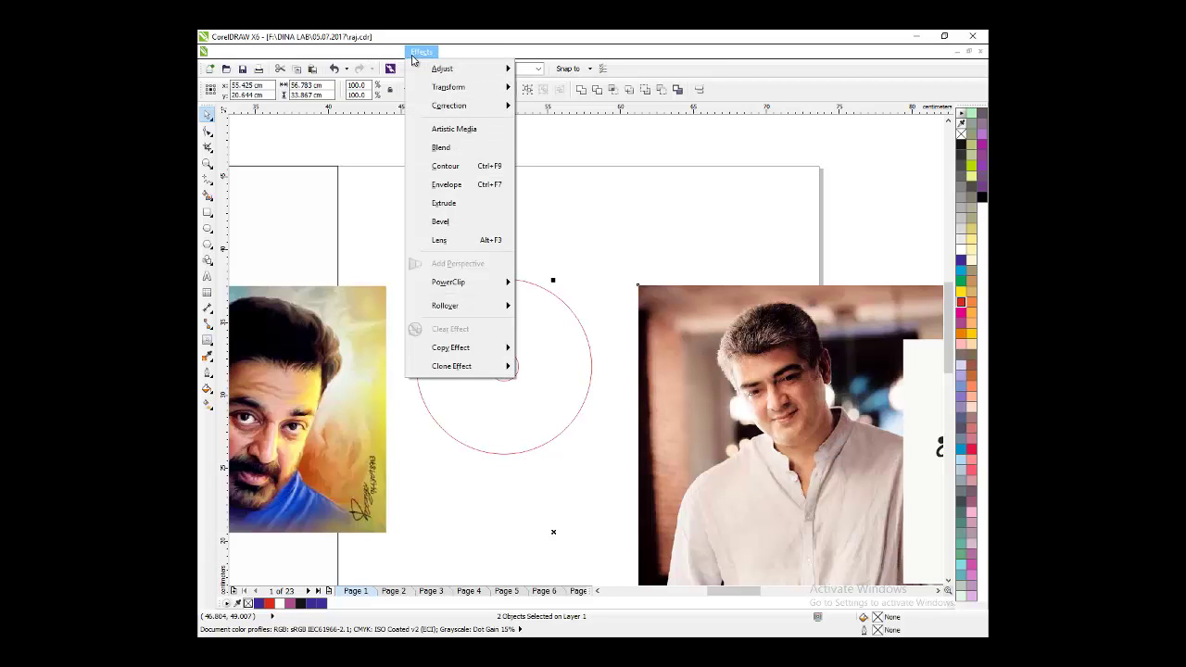
mouse_move(479, 283)
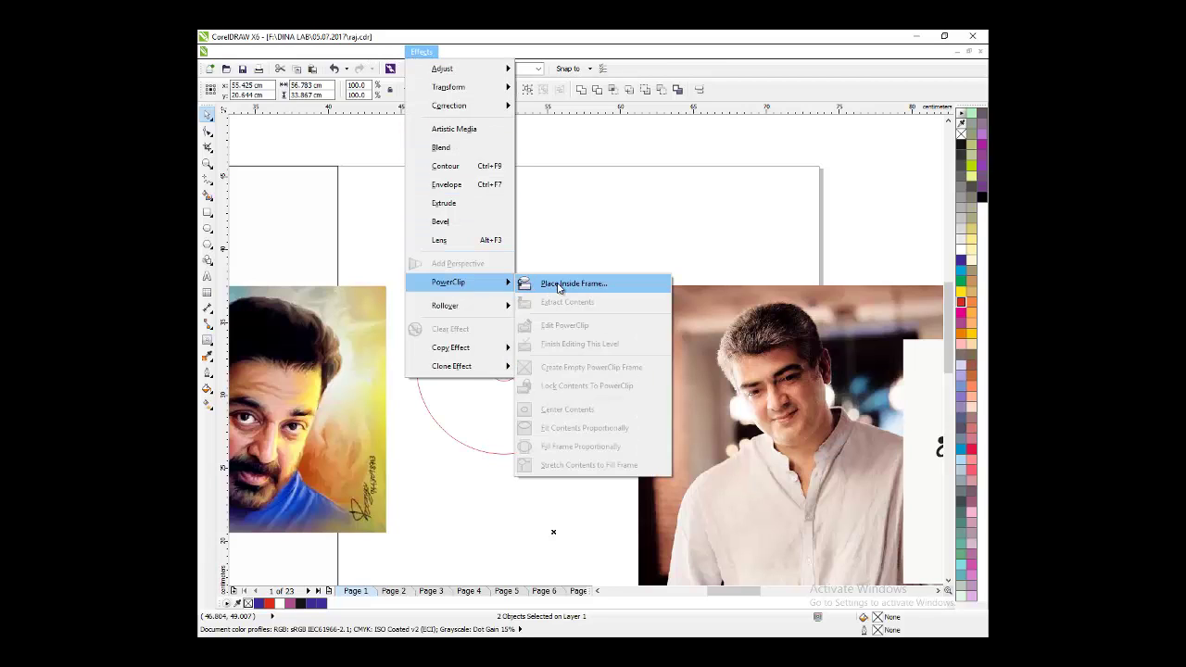
click(559, 284)
click(466, 328)
Edit the circle's PowerClip contents, shrinking the painted portrait to about 9.4 cm square and placing it over the circle's left half.
right_click(465, 332)
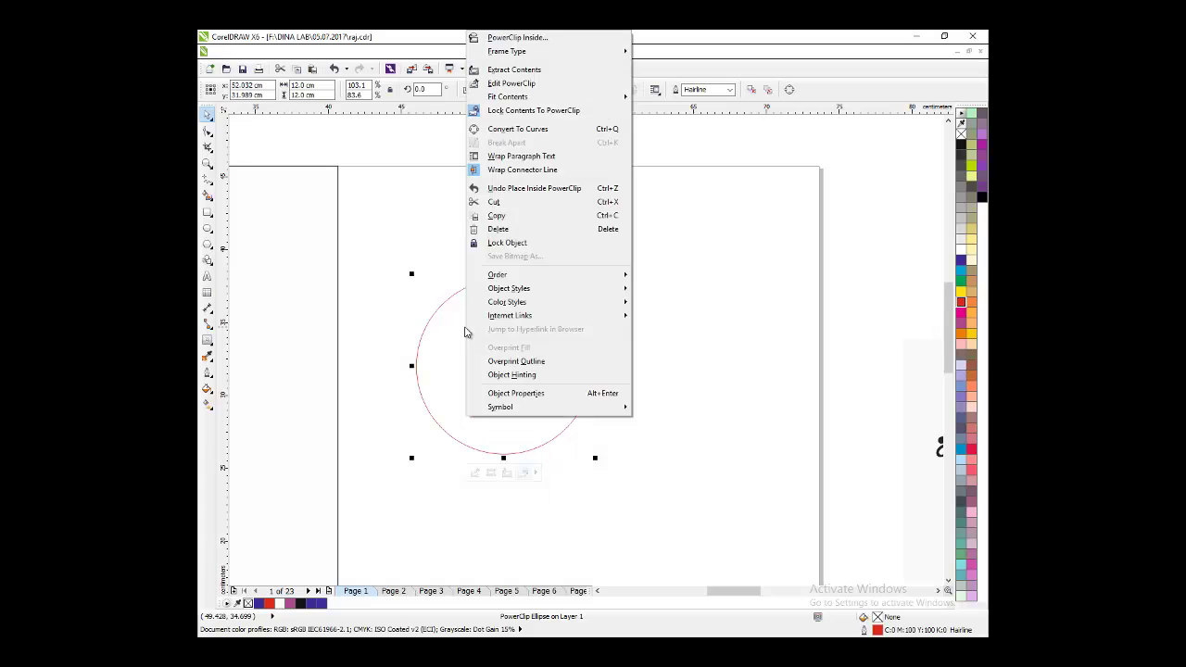
click(524, 83)
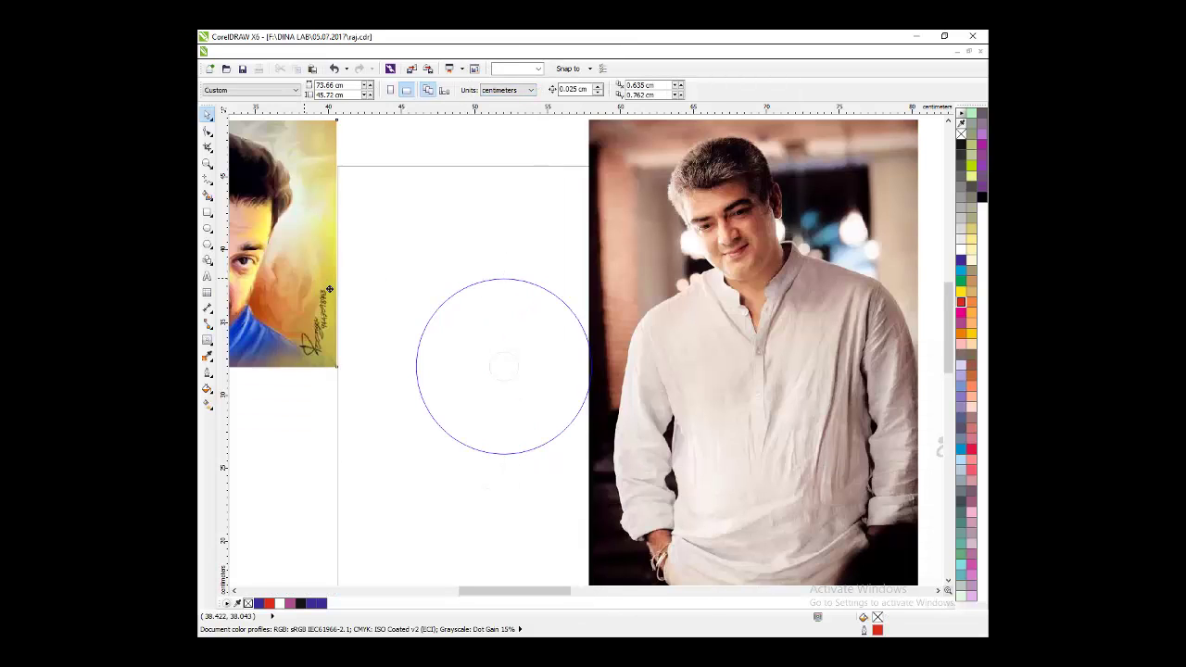
drag(342, 276, 425, 367)
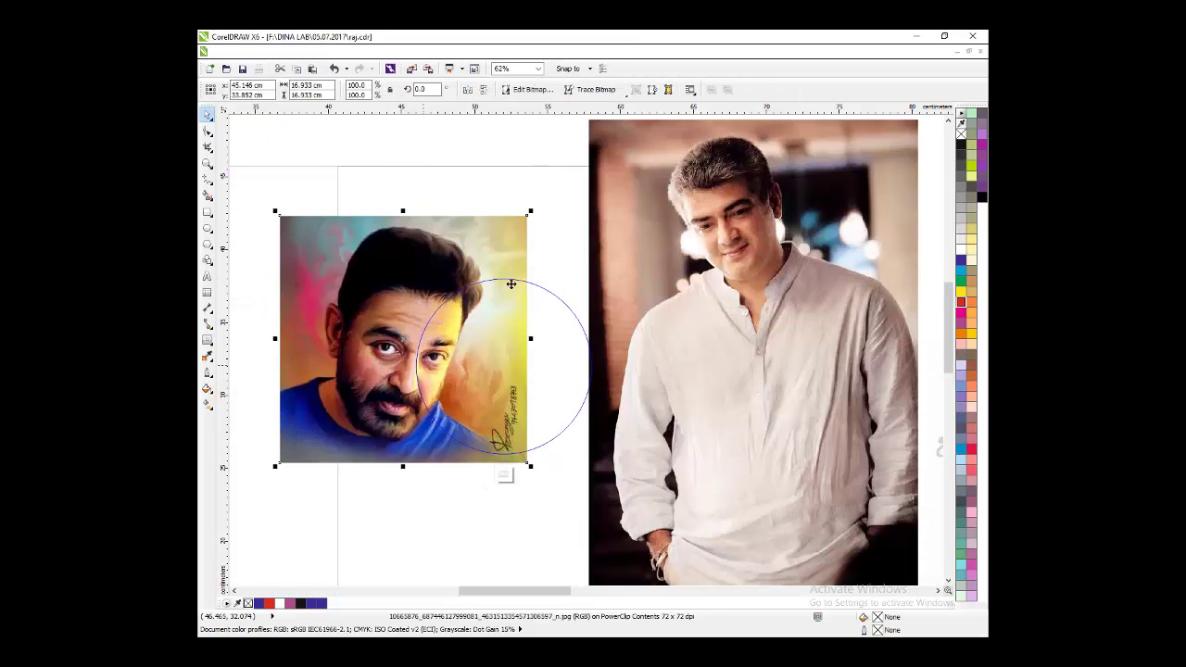
drag(532, 211, 472, 270)
drag(397, 334, 439, 334)
Shrink the white-shirt photo to about 8.8 by 13.1 cm and place it over the circle's right half.
drag(817, 192, 722, 211)
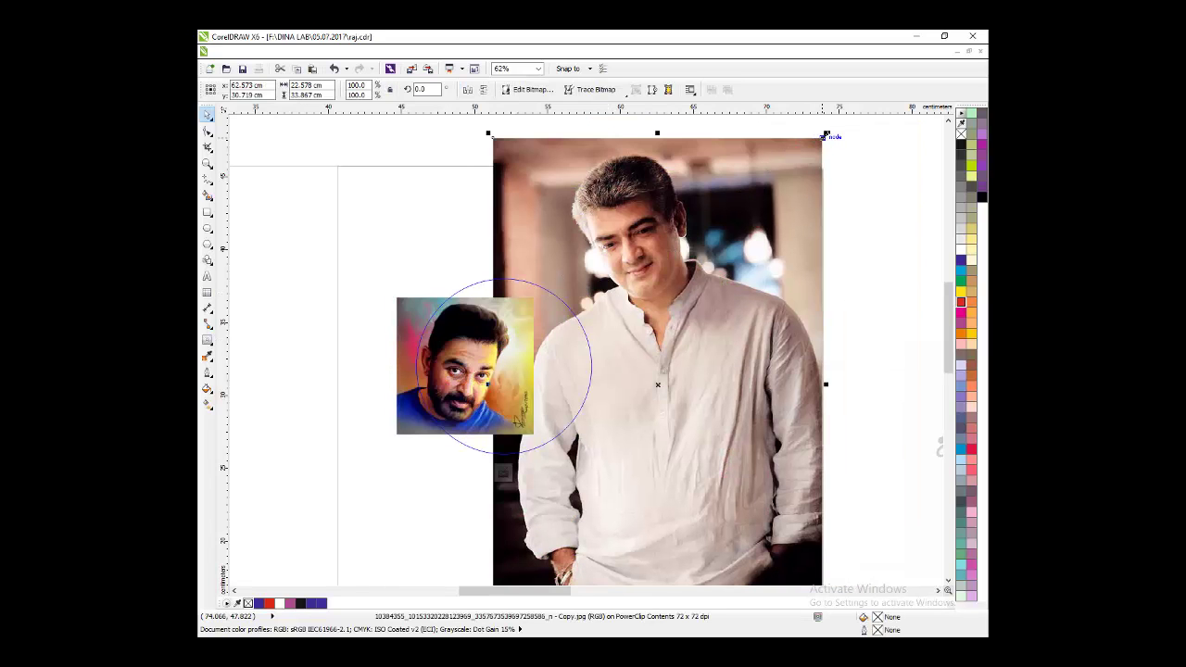
drag(822, 140, 723, 285)
drag(675, 357, 591, 345)
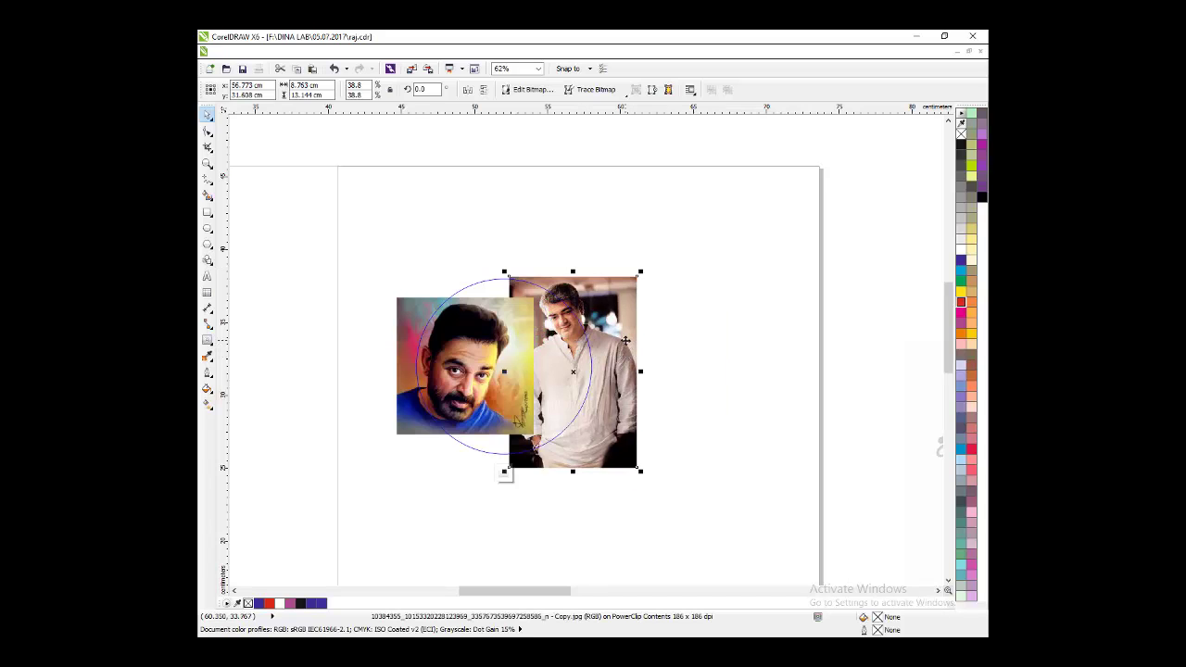
Bring the white-shirt photo to the front, shrink it to about 6.6 by 9.9 cm and position it just right of the painted portrait.
key(shift+Page_Up)
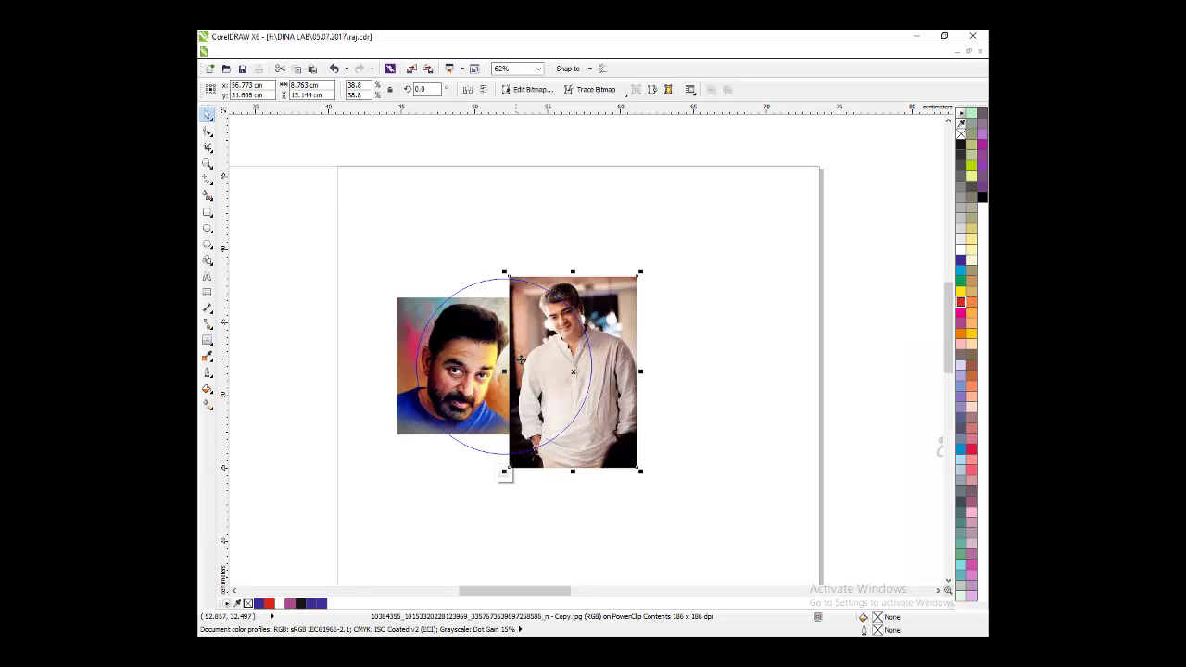
scroll(524, 359, up, 2)
drag(566, 338, 556, 343)
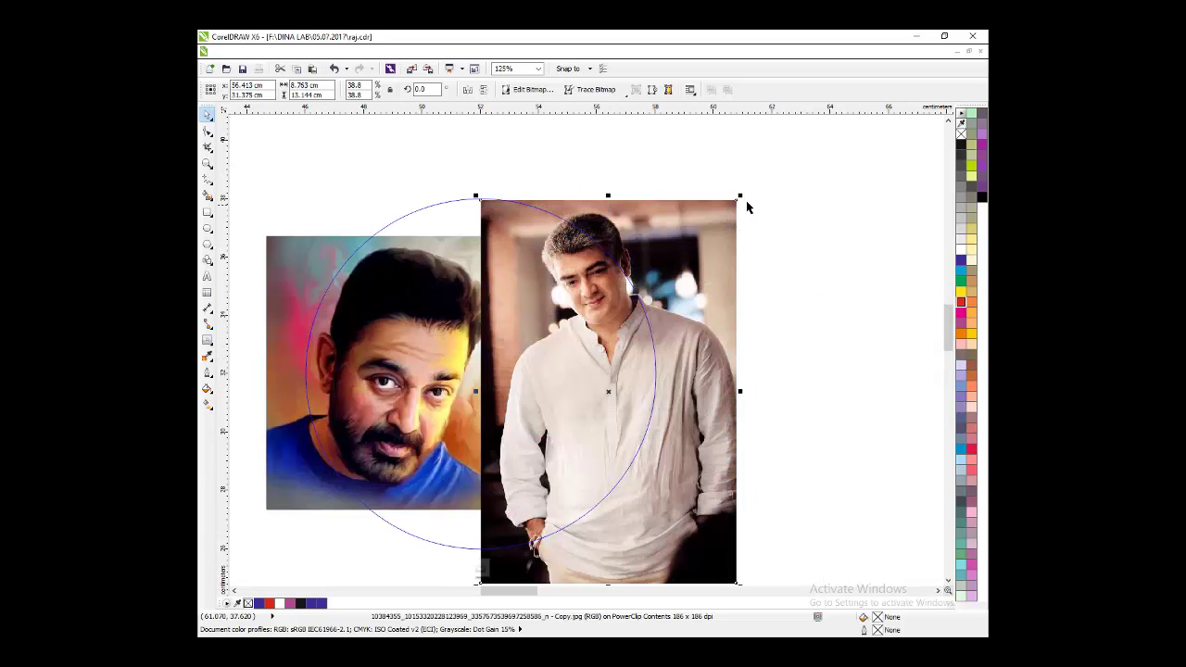
drag(740, 197, 705, 243)
drag(673, 323, 678, 314)
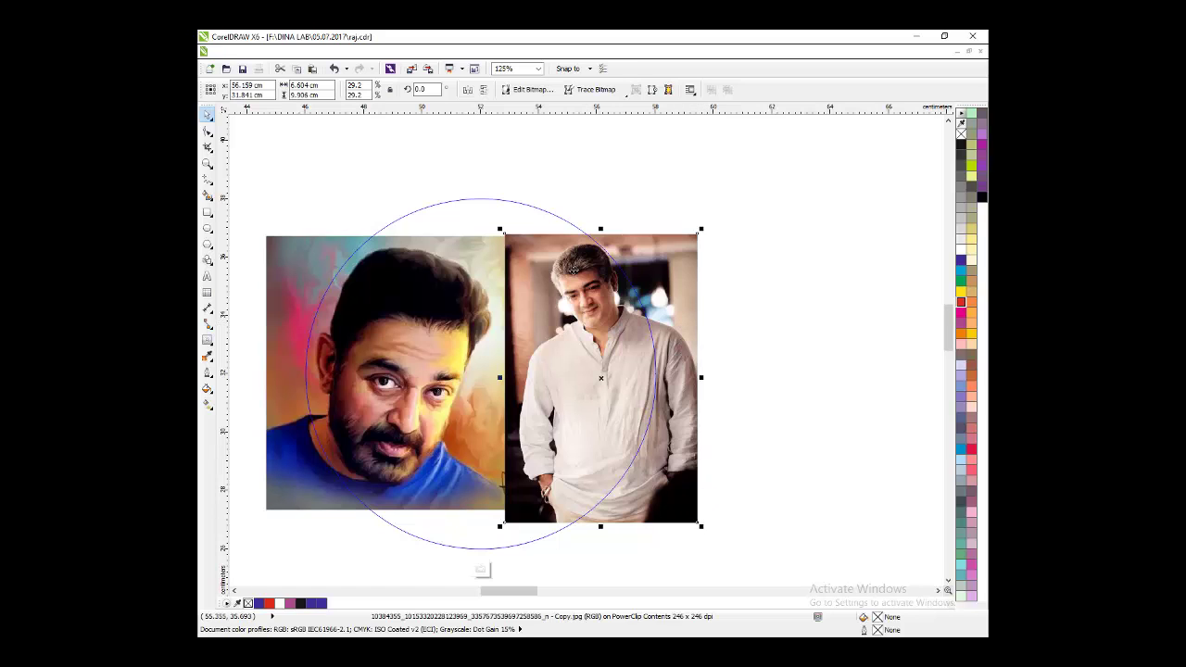
drag(574, 269, 620, 291)
click(508, 257)
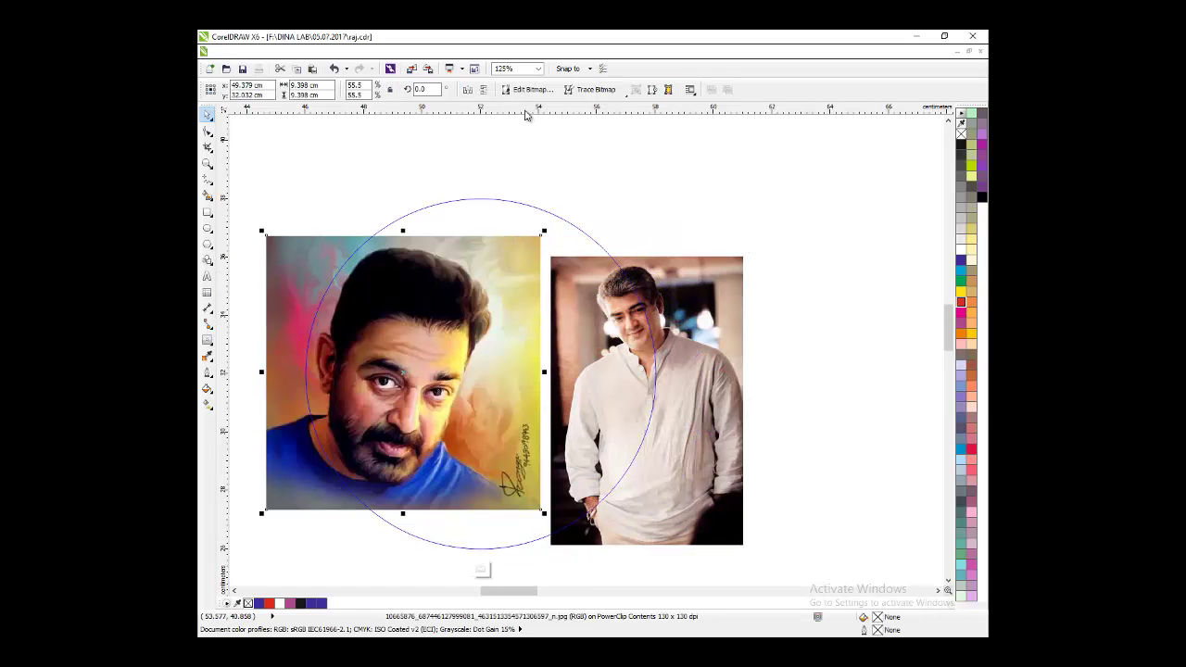
click(543, 136)
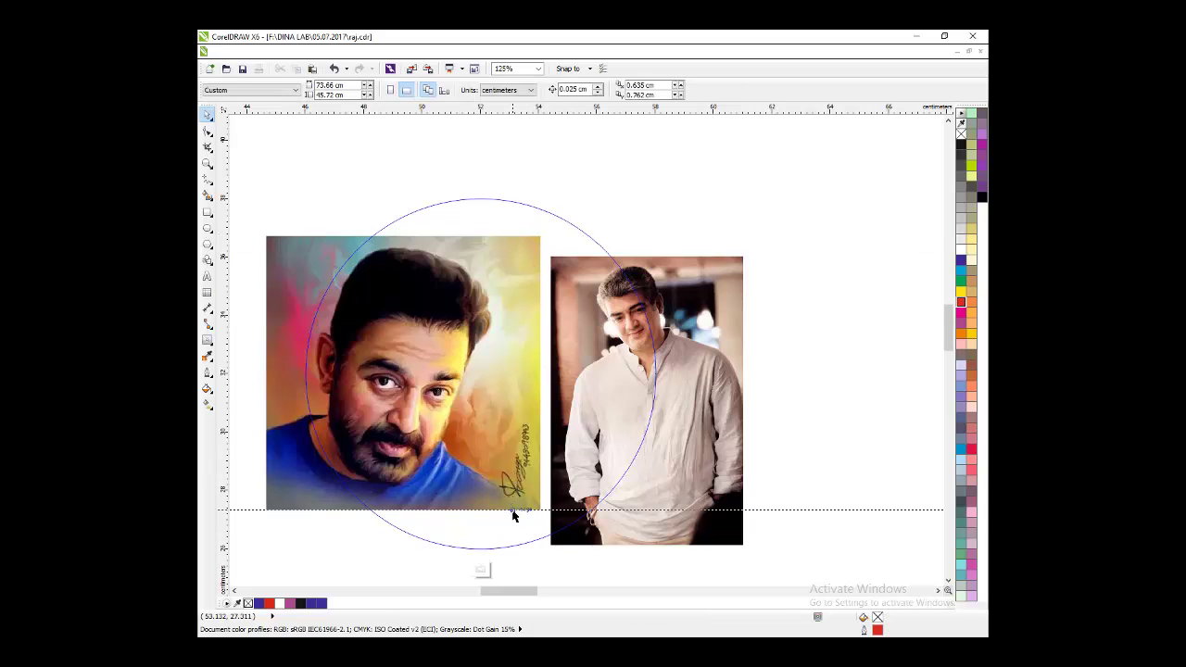
Move the white-shirt photo left and slightly up so it overlaps the painted portrait's right edge, and finish editing the PowerClip.
drag(682, 394, 687, 363)
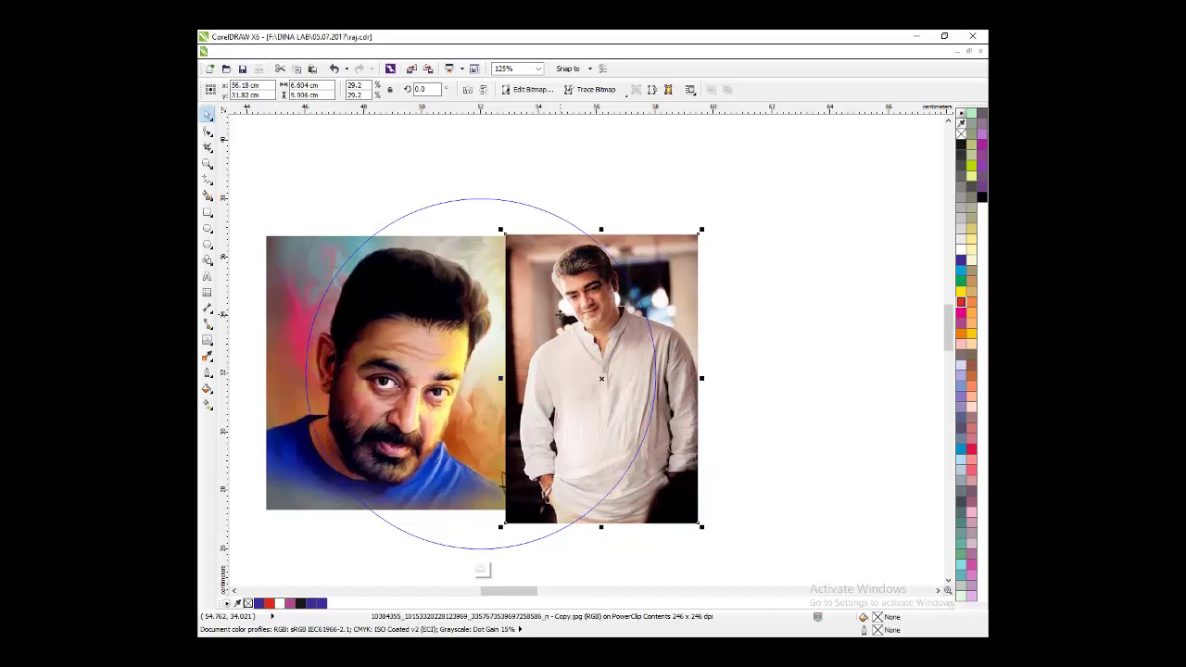
click(482, 567)
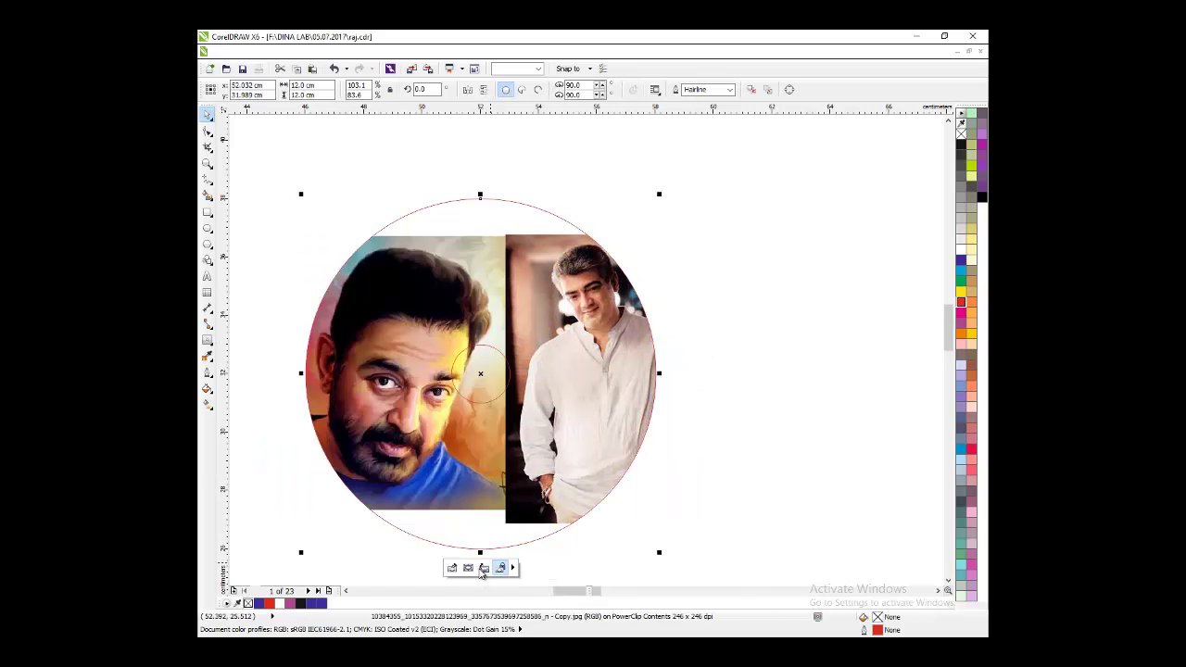
click(773, 335)
Fill the small 2 cm center circle with white.
click(491, 382)
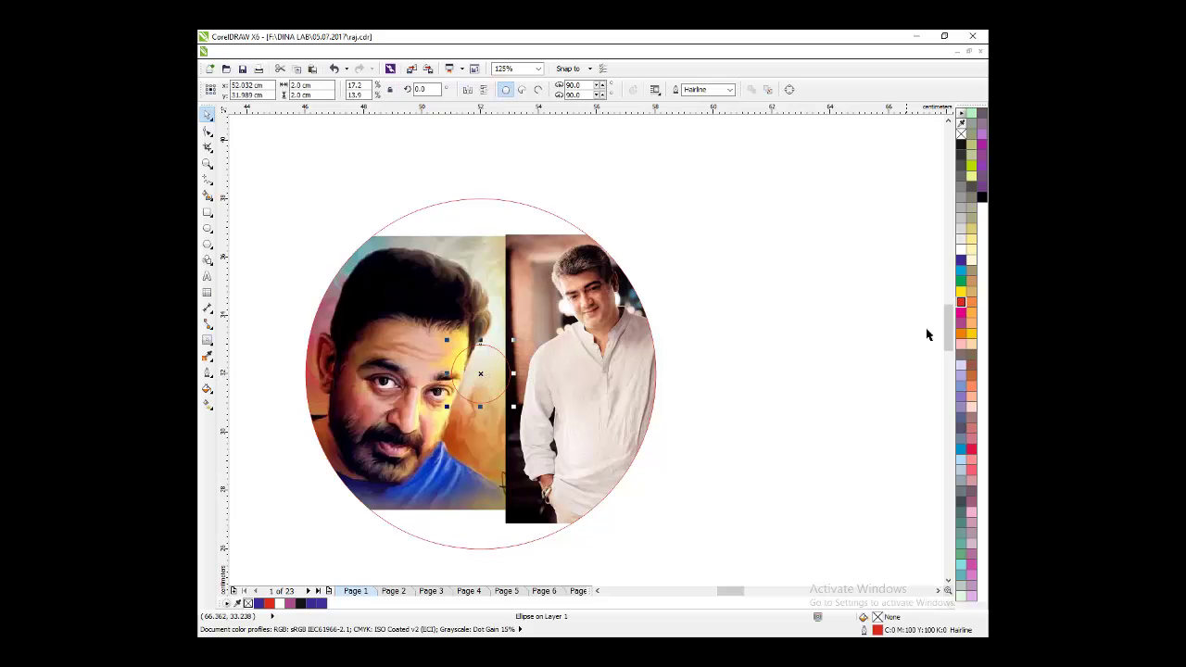
click(965, 244)
click(800, 250)
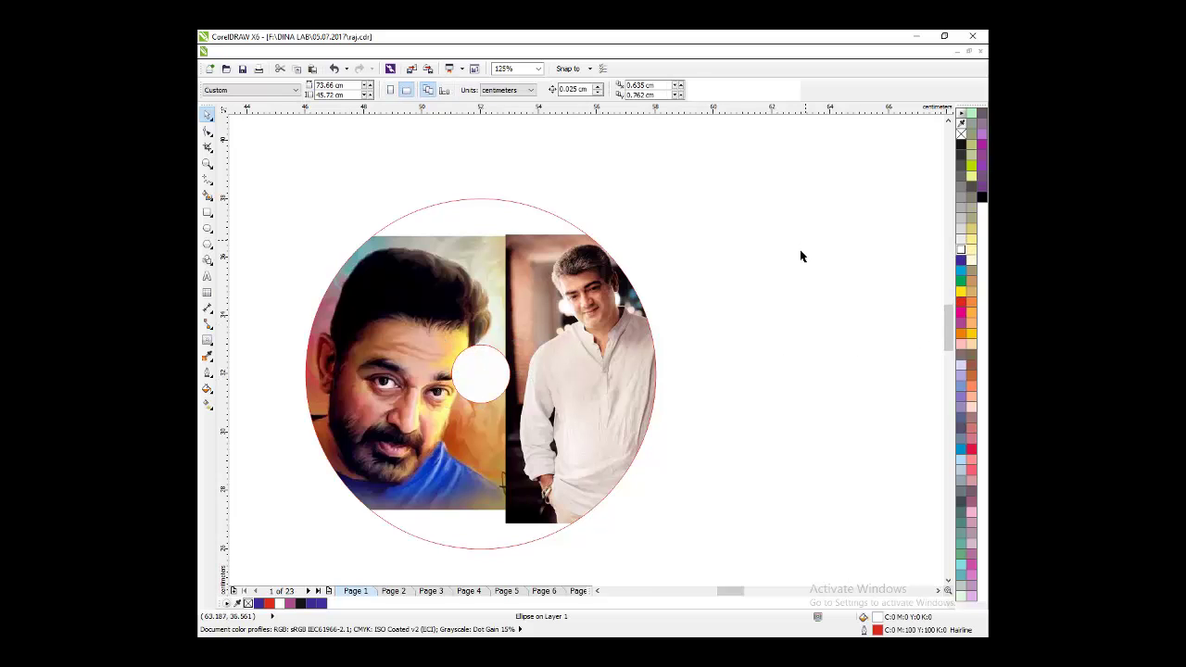
Edit the large circle's PowerClip contents, shift the painted portrait about 0.2 cm left and slightly down, and finish editing.
click(586, 345)
right_click(586, 344)
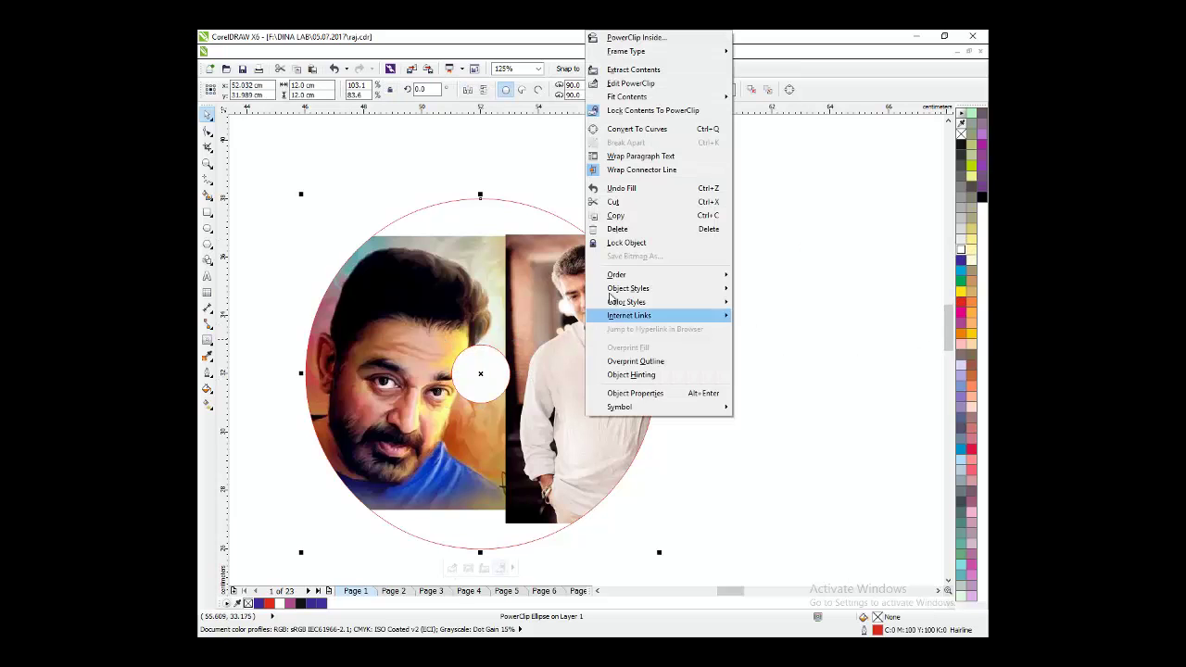
click(633, 84)
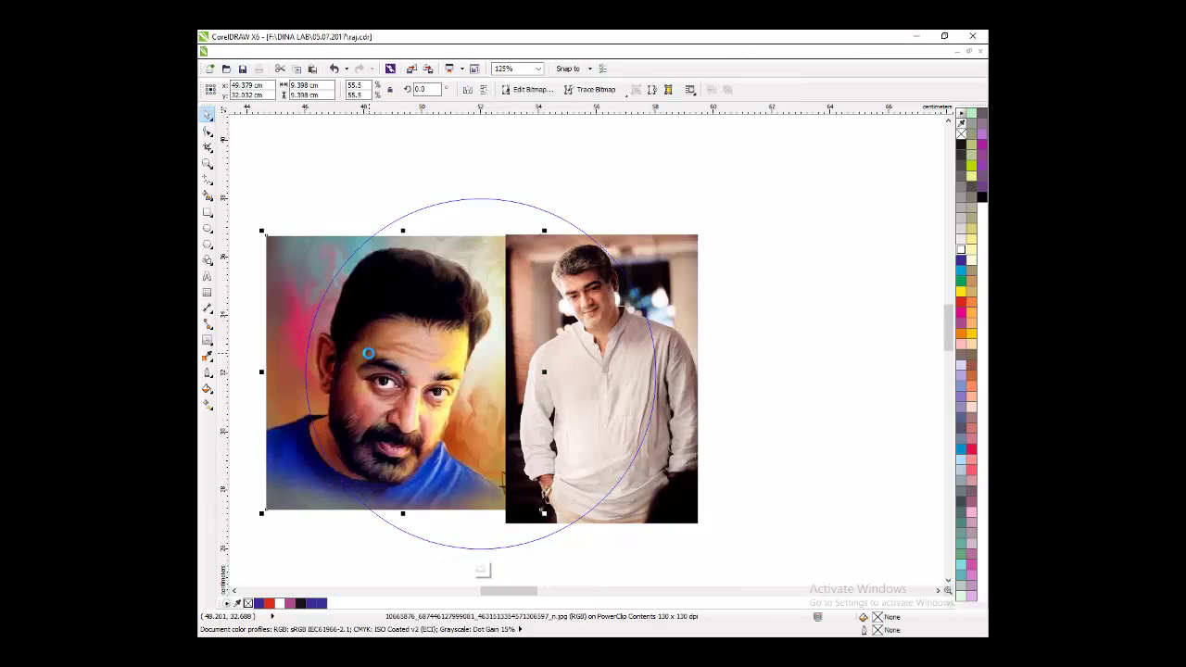
drag(502, 483, 498, 486)
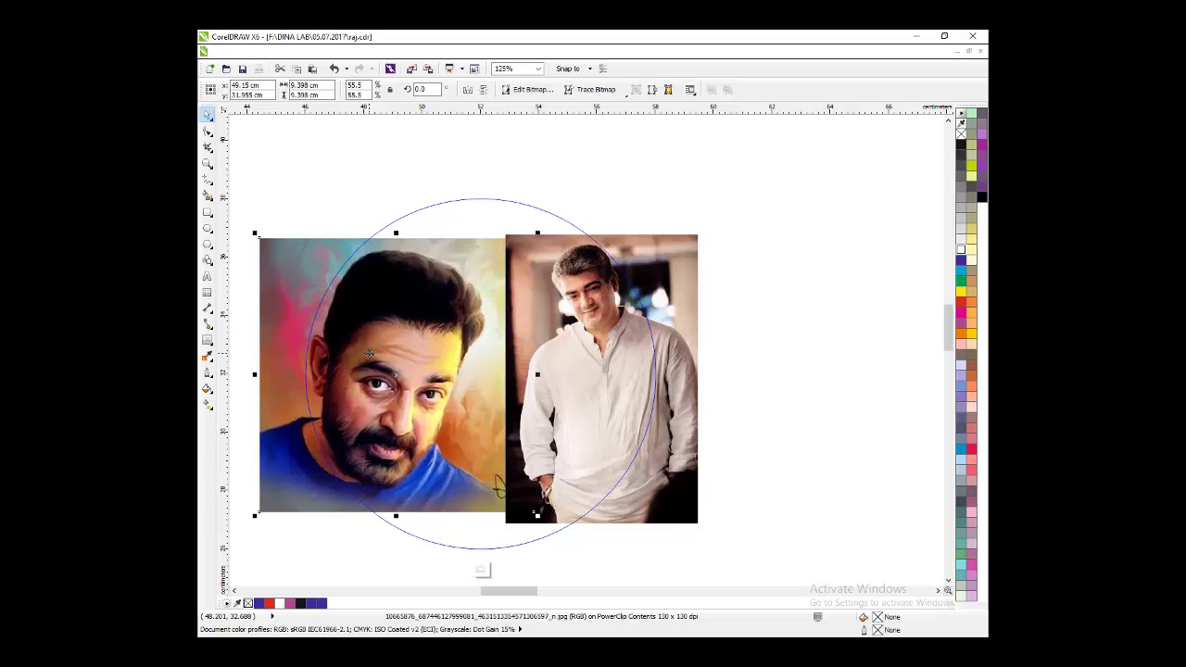
click(479, 571)
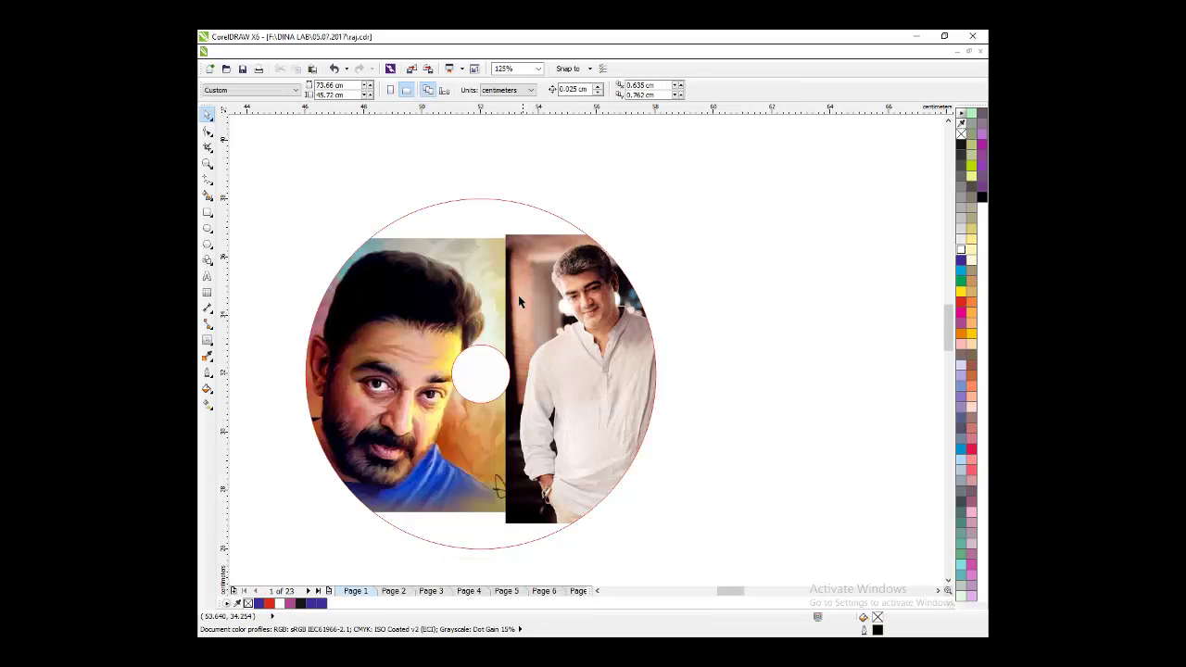
Fill the large circle's background with blue (C100 M100 Y0 K0).
click(460, 217)
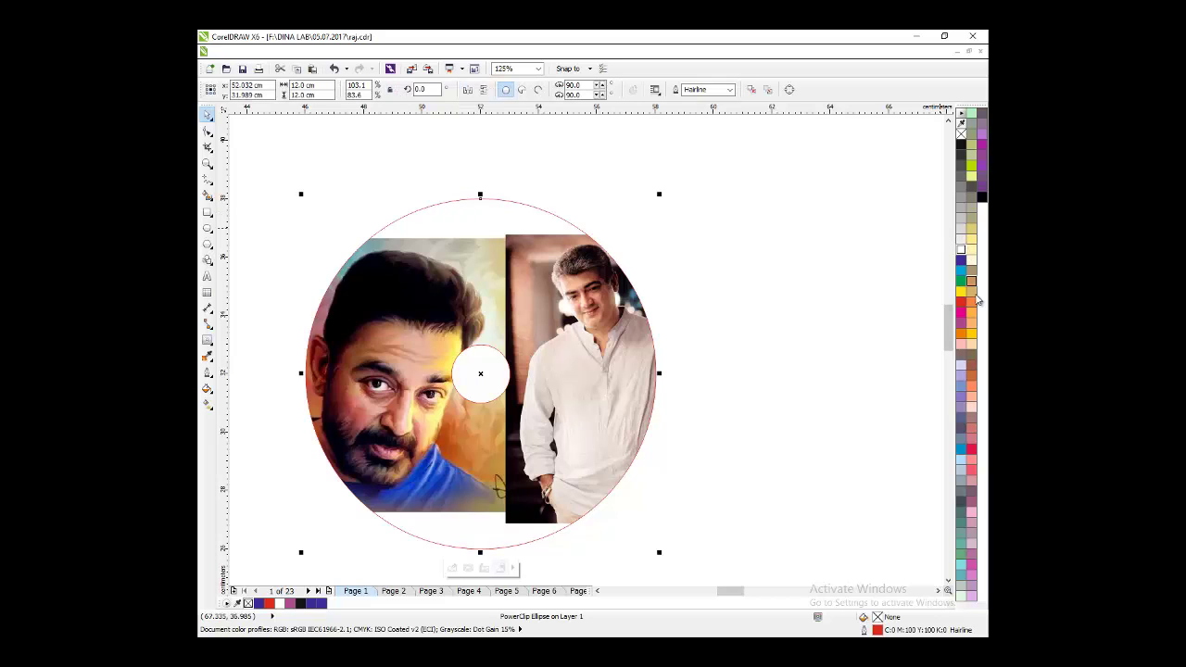
click(961, 259)
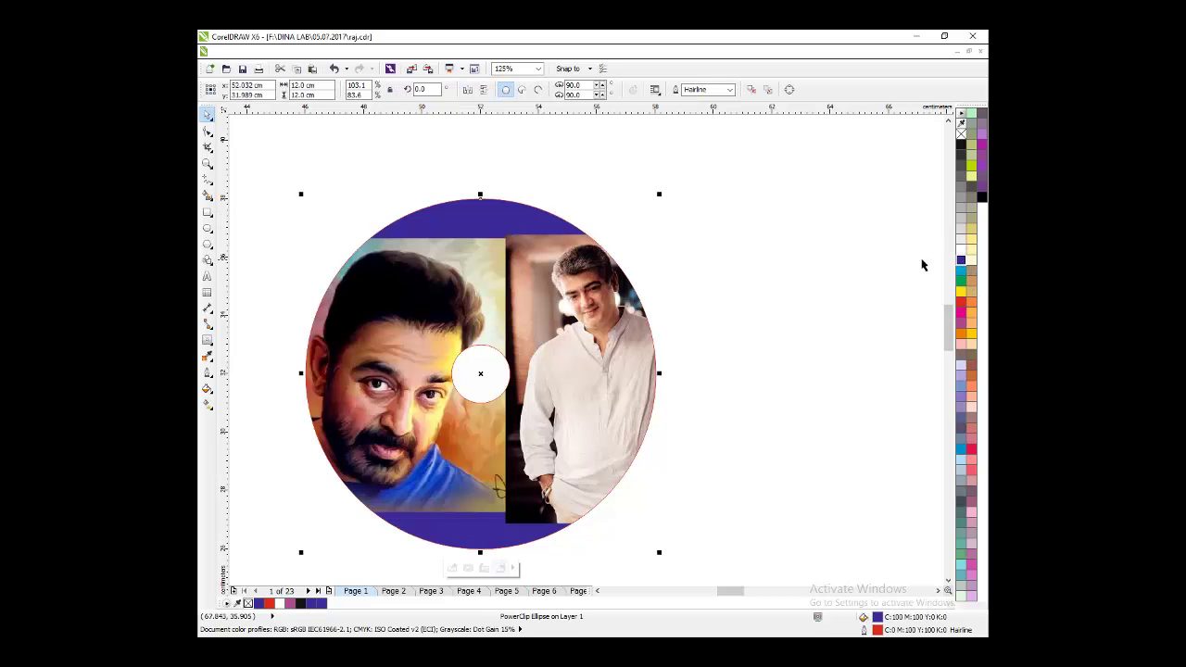
click(783, 279)
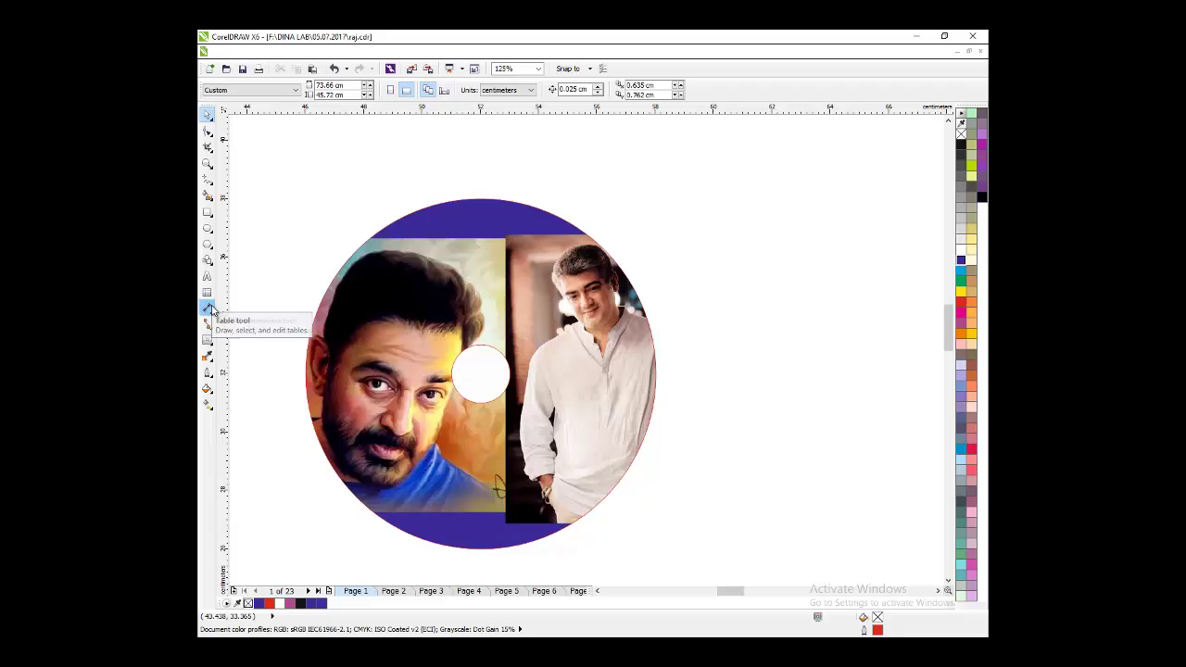
Sample a yellow from the painted portrait with the Color Eyedropper and apply it as the large circle's fill.
click(207, 356)
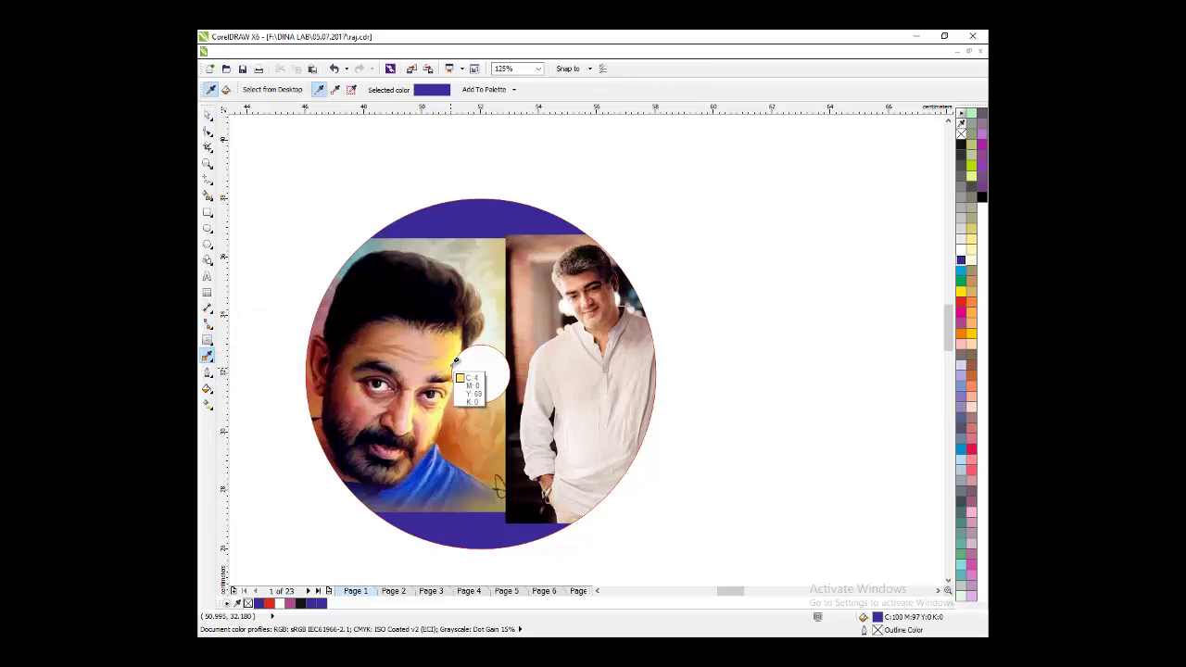
click(455, 384)
click(461, 215)
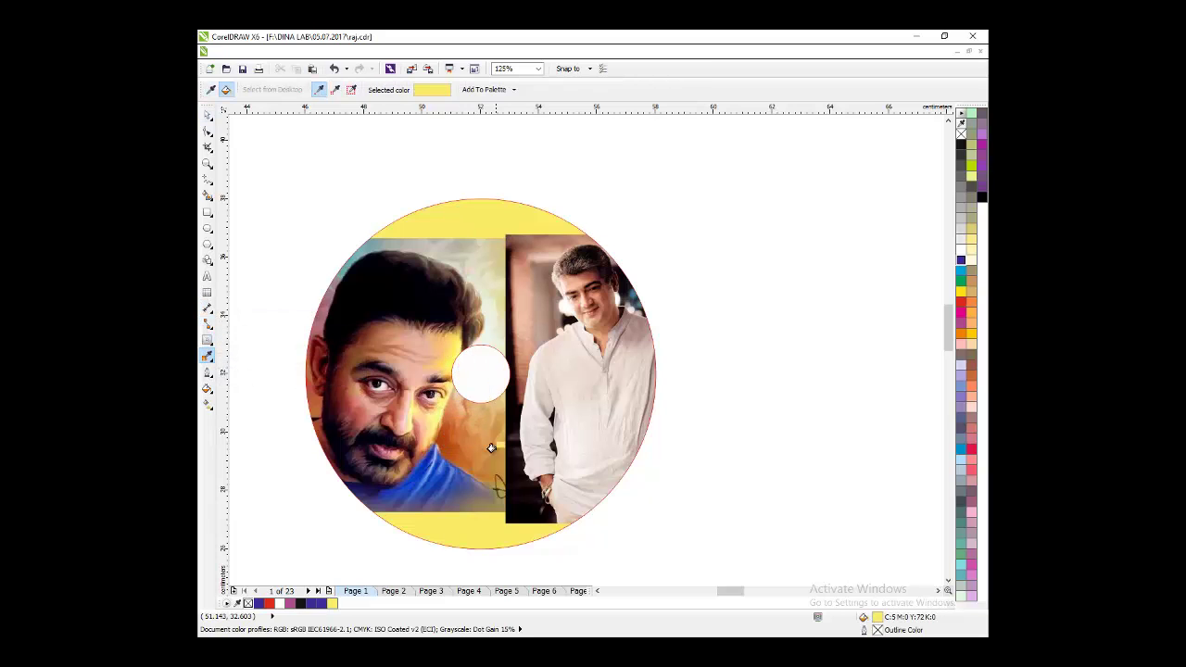
Sample the near-black at the white-shirt photo's dark lower-left edge and apply it as the large circle's fill.
click(207, 357)
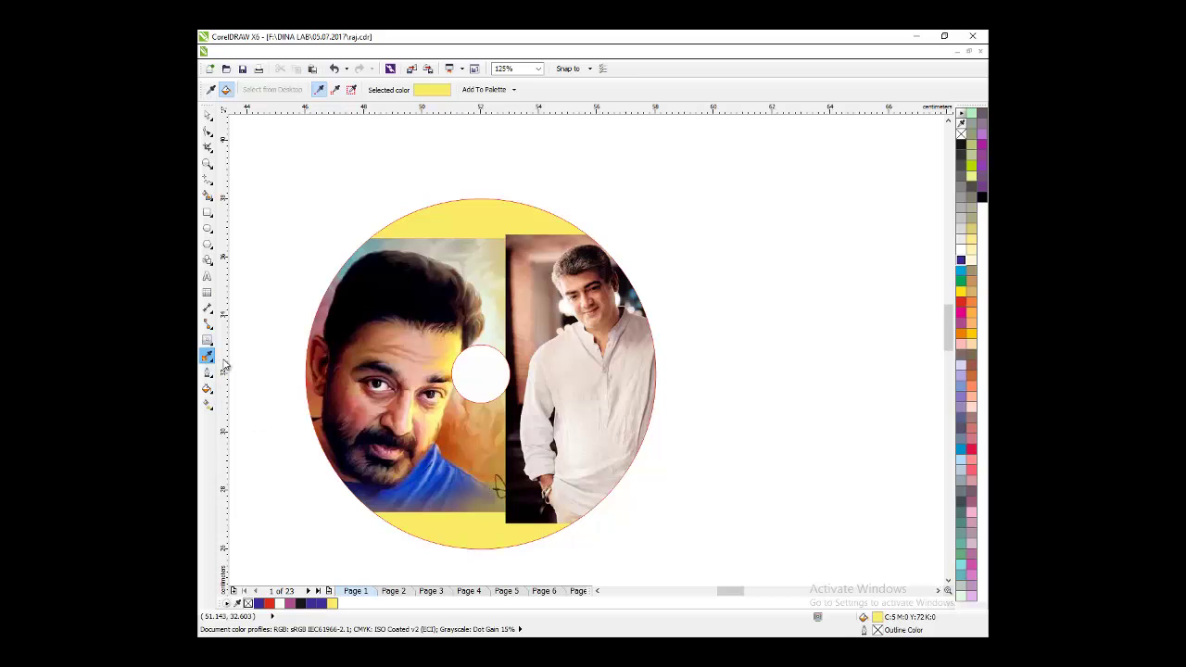
click(508, 494)
click(470, 524)
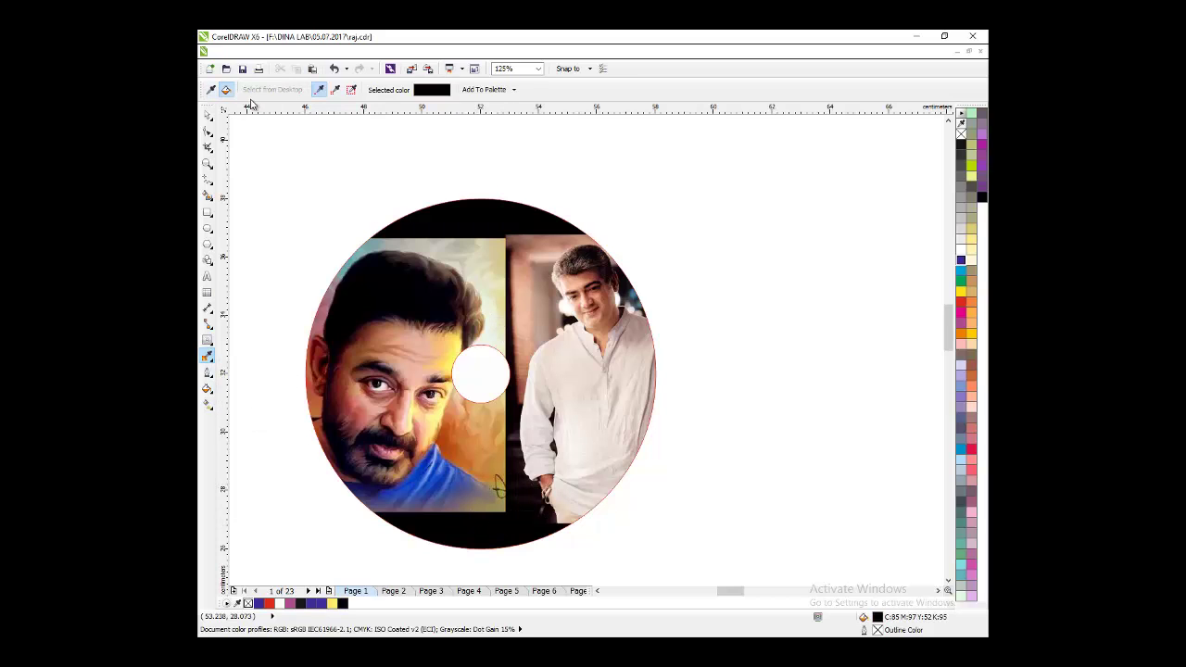
click(208, 114)
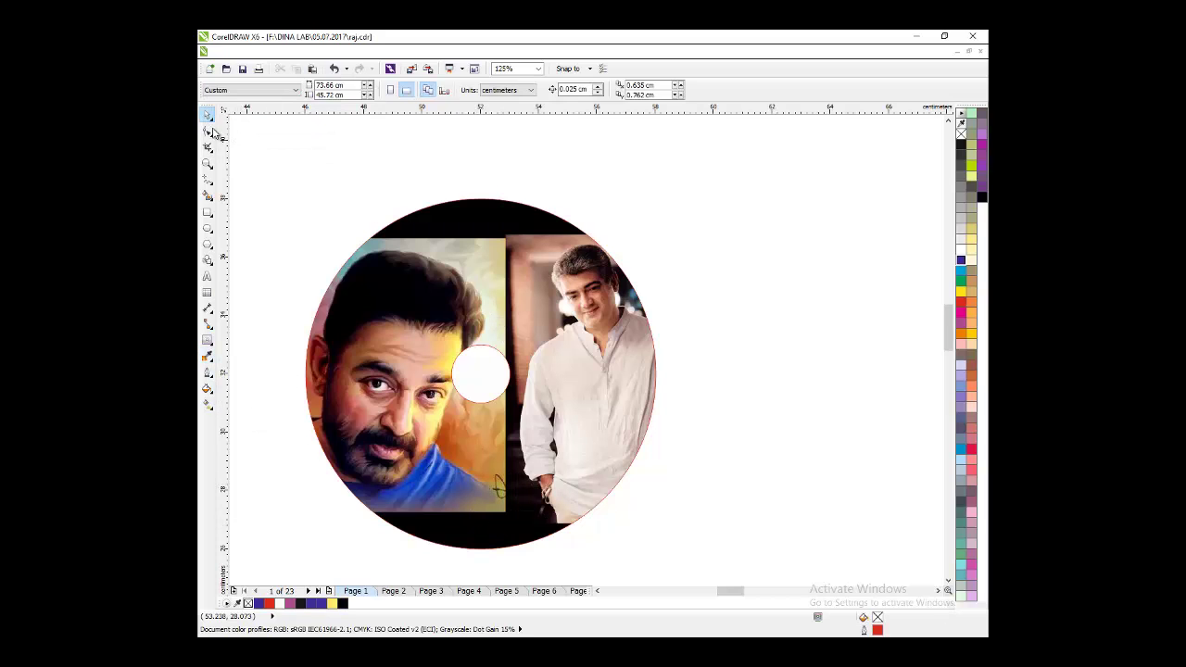
Open the large circle's PowerClip contents for editing and shrink the painted portrait to about 8.8 cm square.
right_click(405, 337)
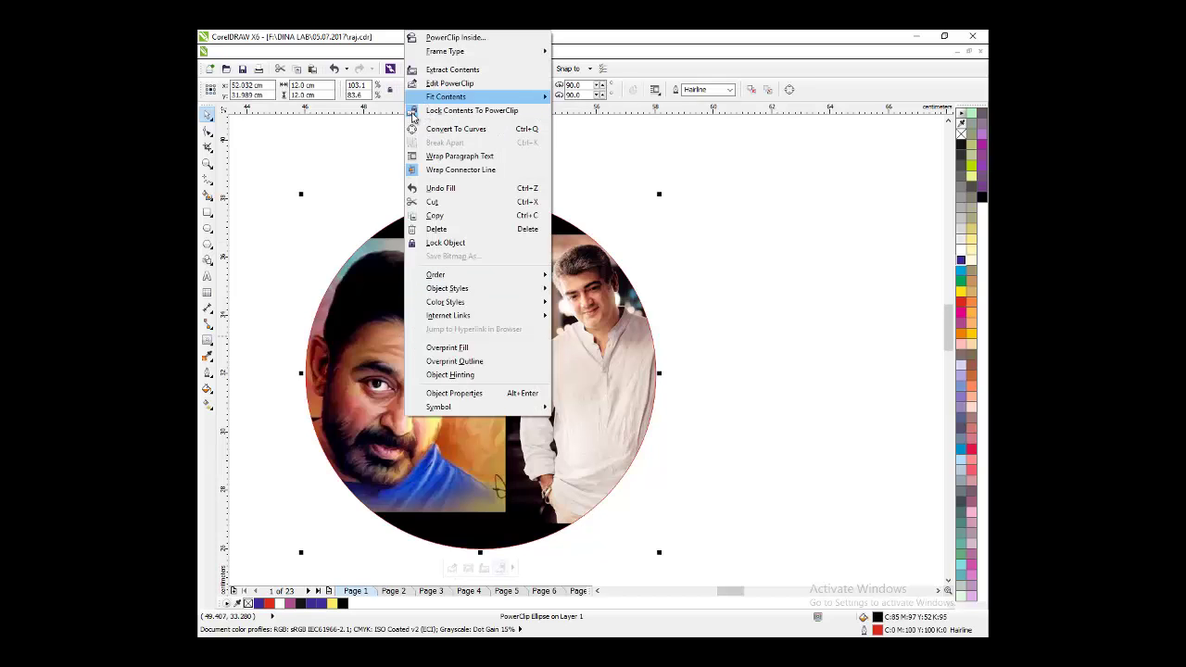
click(327, 141)
right_click(427, 331)
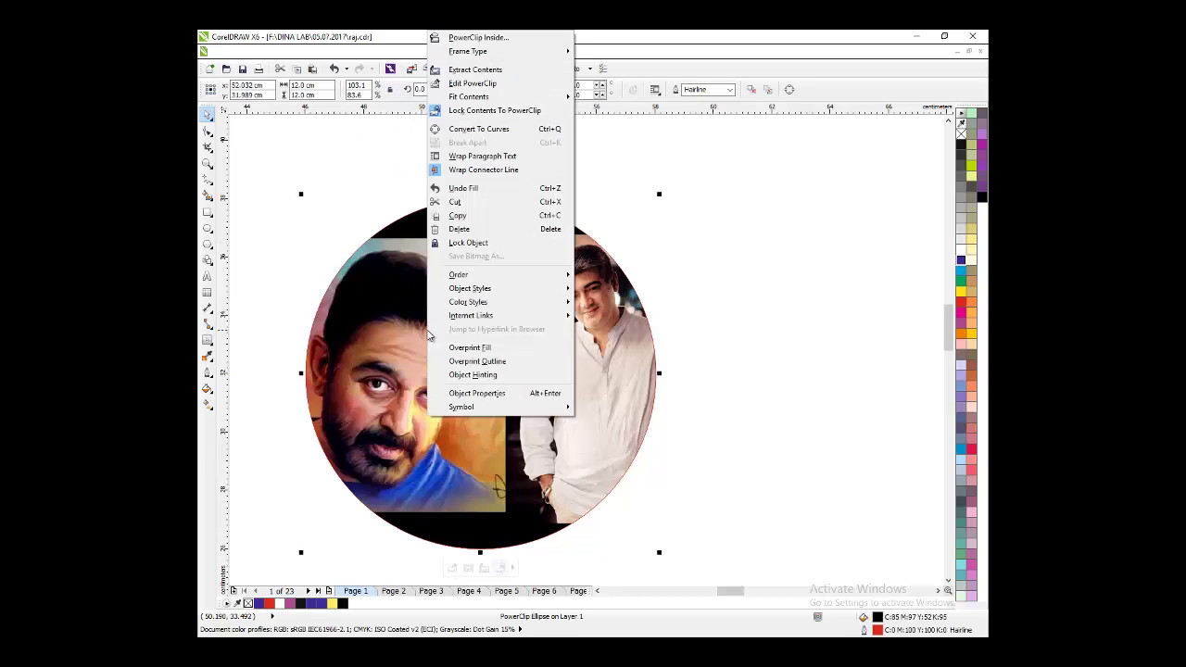
click(459, 83)
click(371, 320)
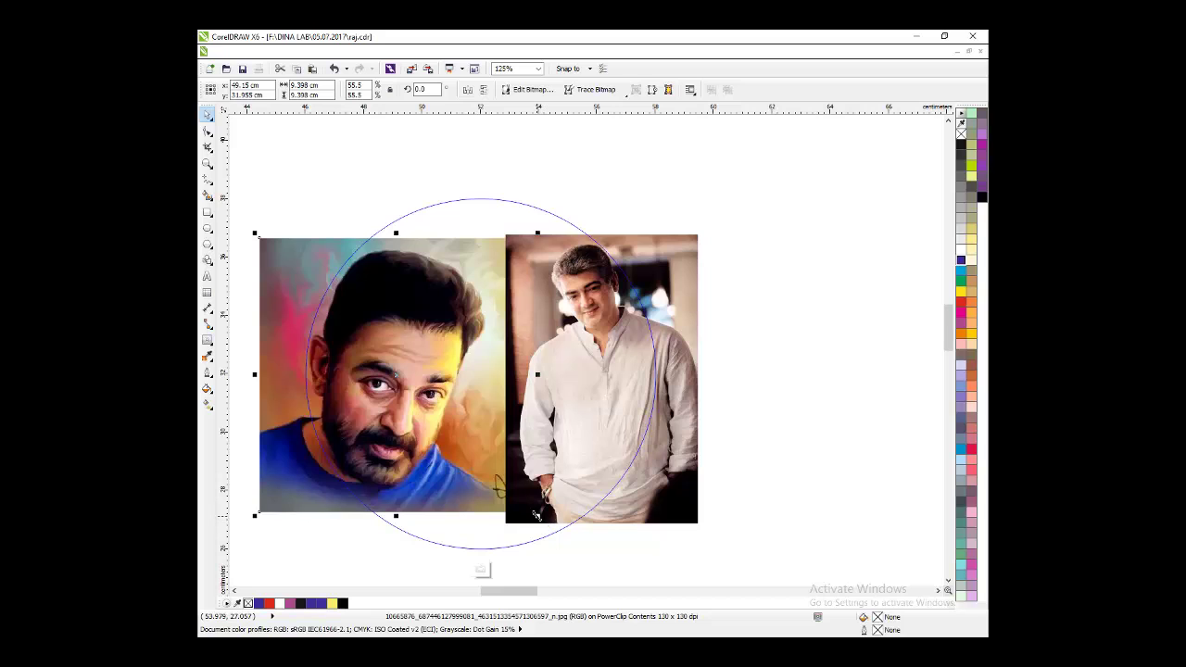
mouse_move(537, 515)
mouse_down()
mouse_move(526, 506)
mouse_move(529, 519)
mouse_up()
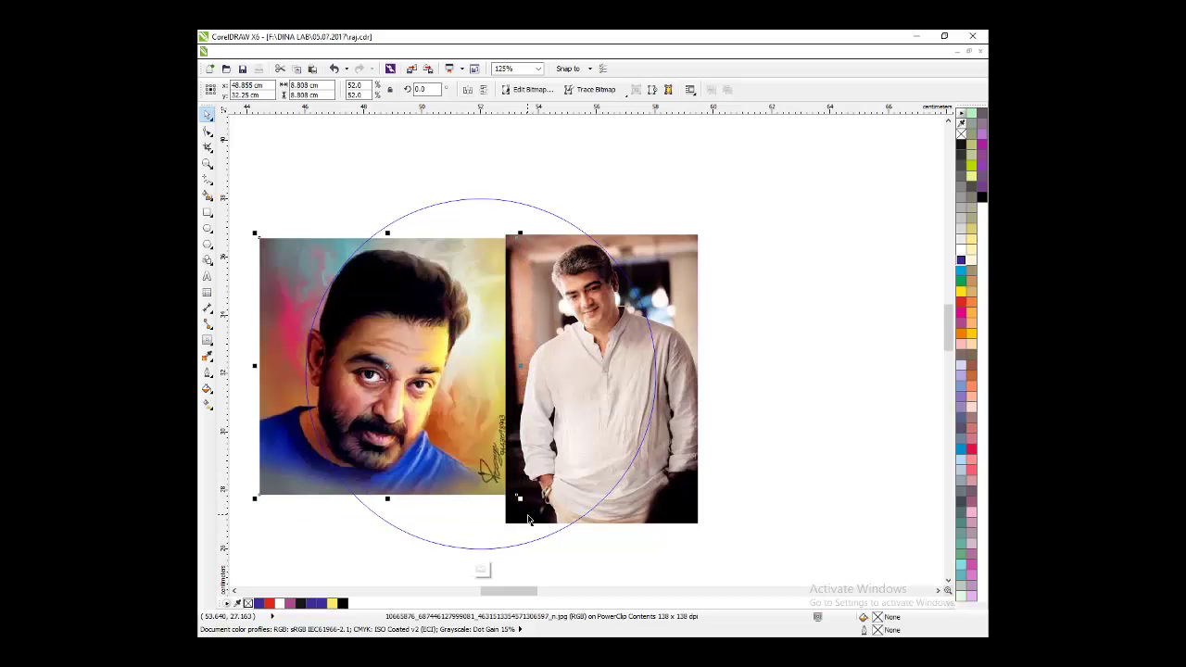
Nudge the painted portrait about 0.15 cm right and 0.2 cm down, and finish editing the PowerClip.
key(Right)
key(Right)
key(Right)
key(Right)
key(Right)
key(Right)
key(Down)
key(Down)
key(Down)
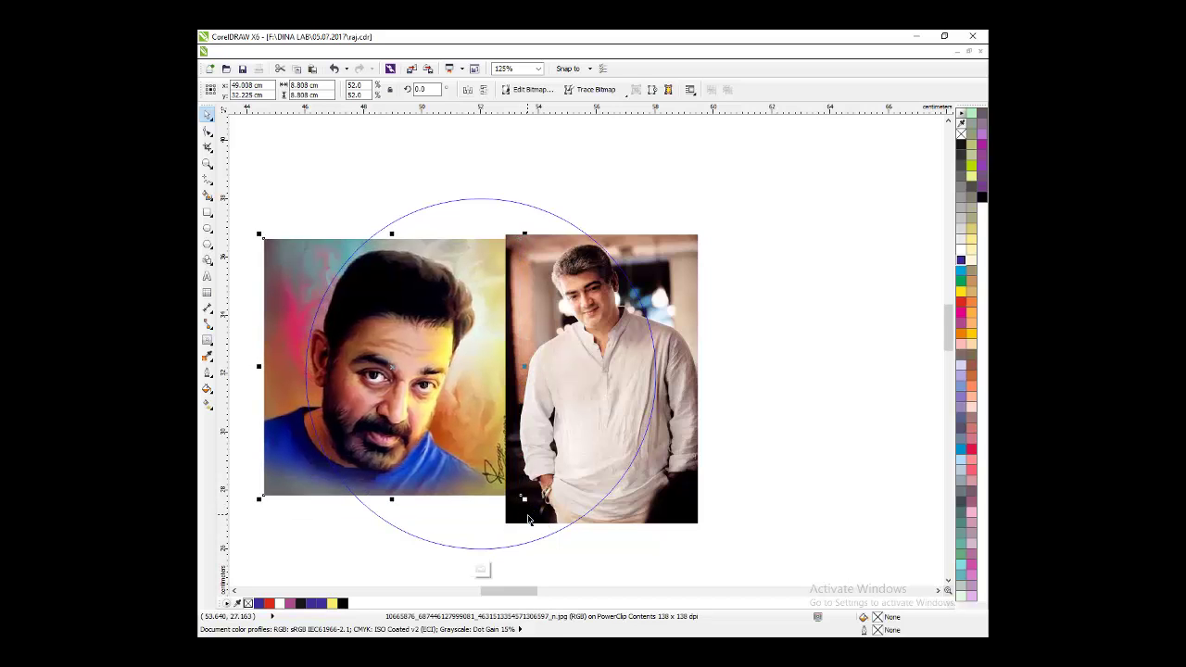
key(Down)
key(Down)
key(Down)
key(Down)
key(Down)
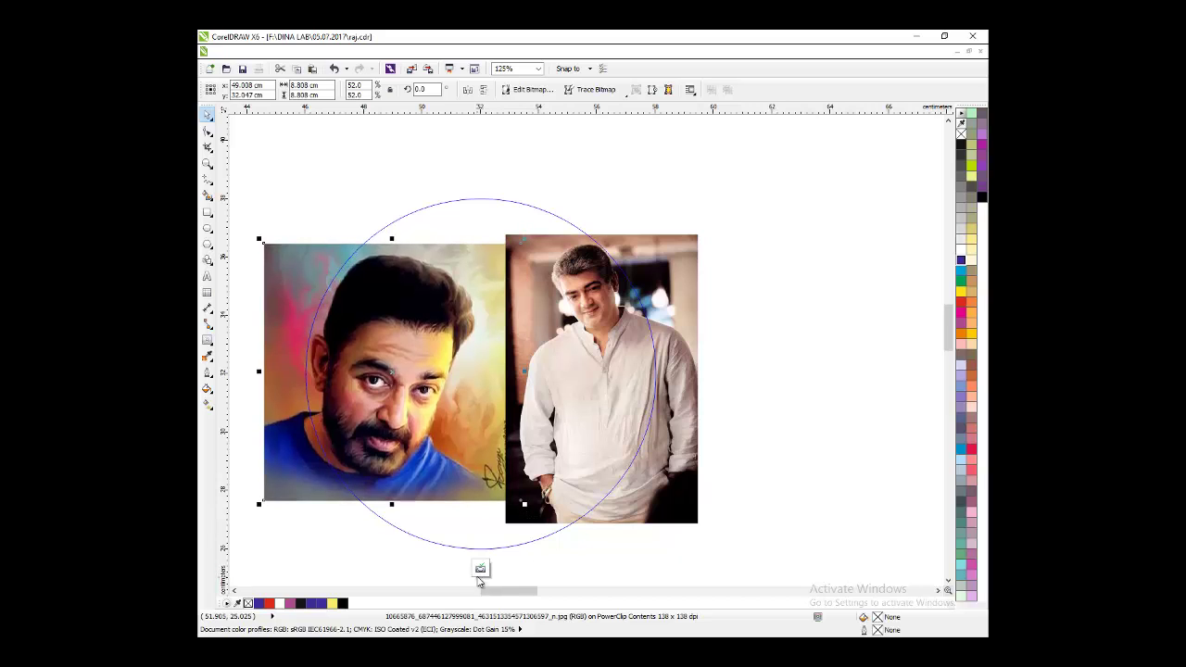
click(479, 569)
click(733, 250)
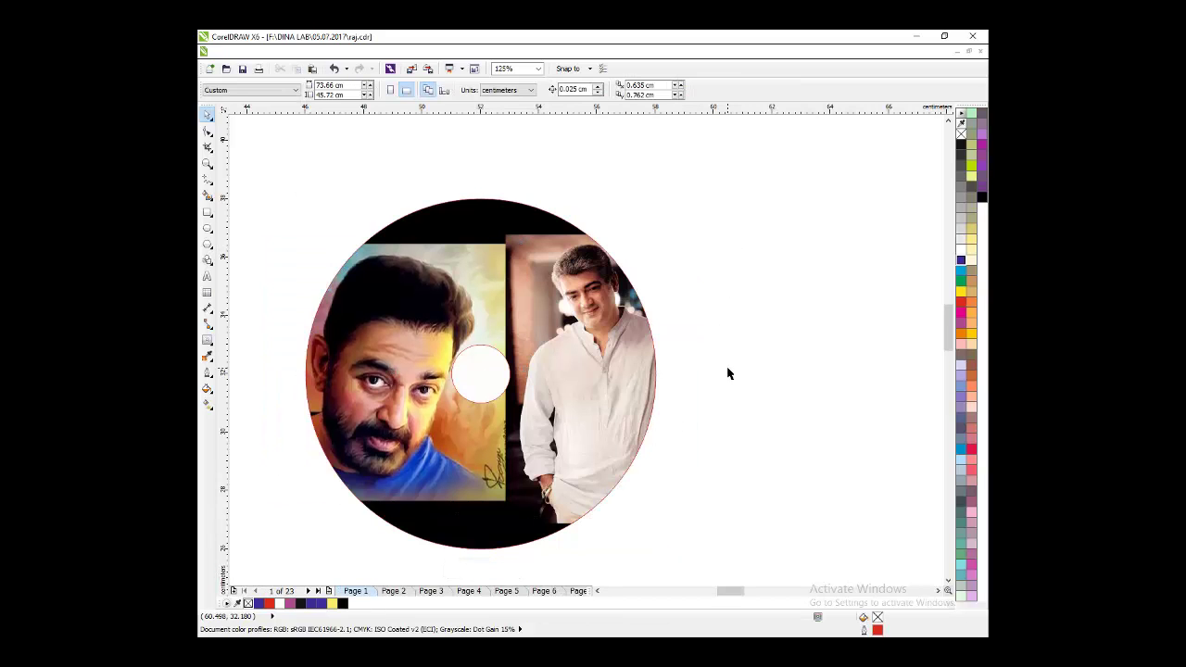